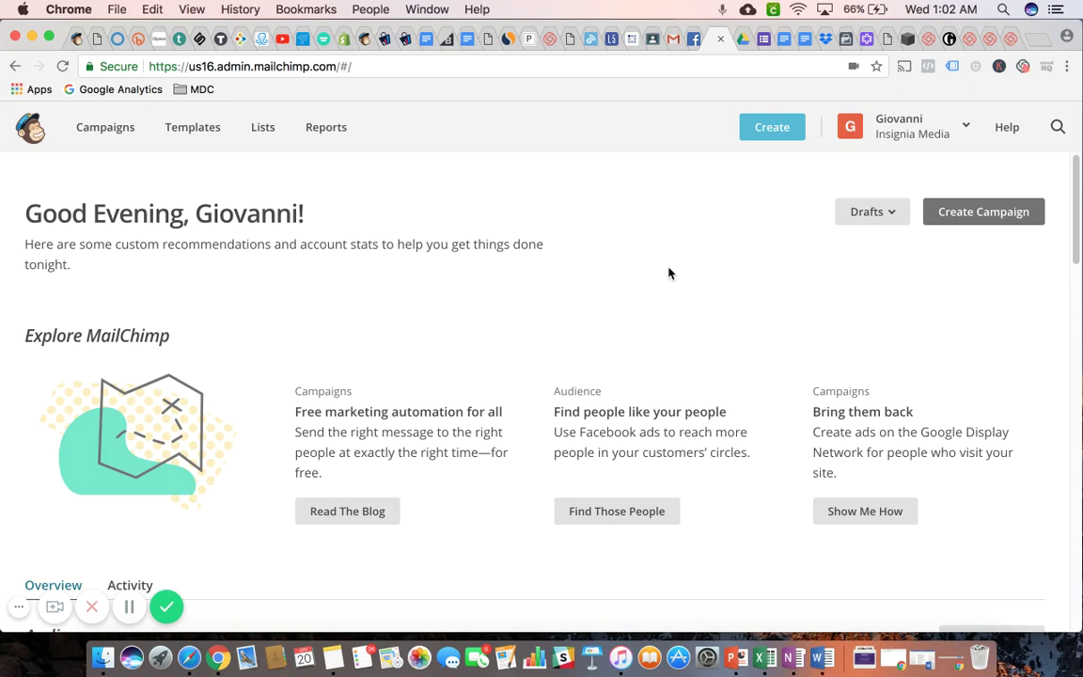
# Start a new A/B Test email campaign and place the cursor in its empty Campaign Name field.
pyautogui.click(1005, 221)
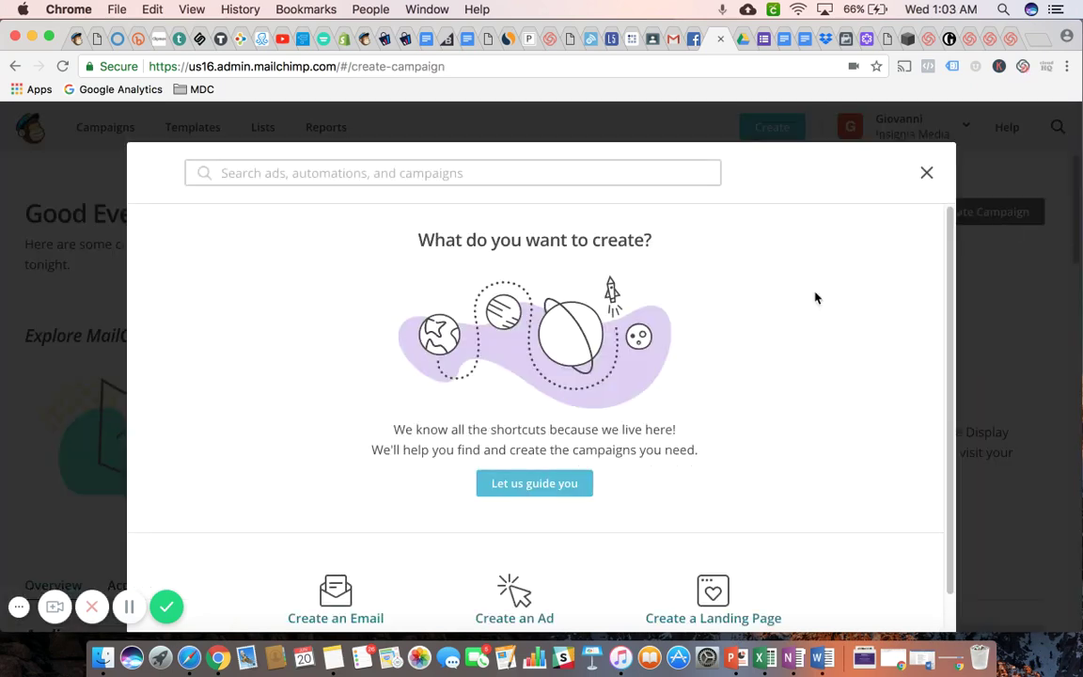
pyautogui.click(357, 614)
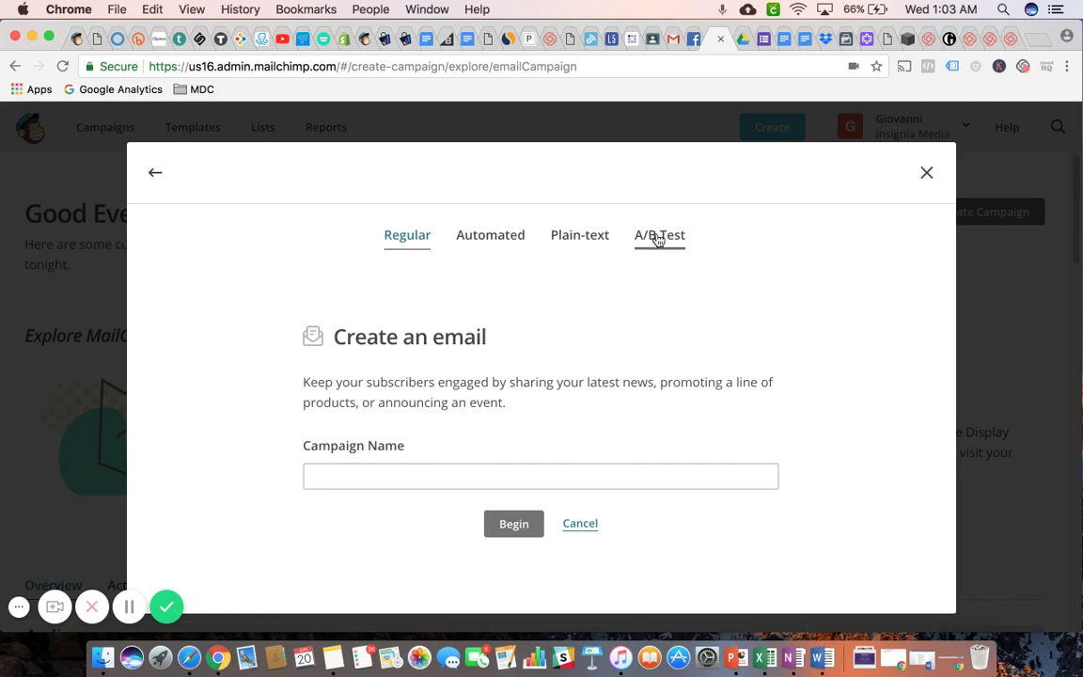
pyautogui.click(658, 237)
pyautogui.click(390, 472)
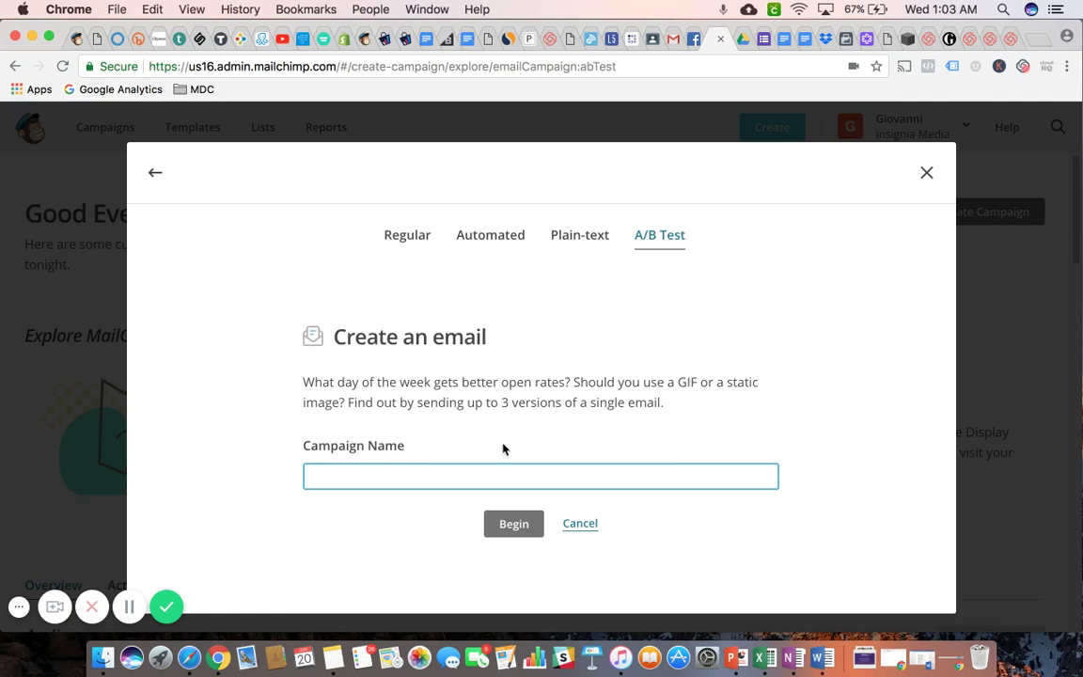
# Enter 'Xmas Sale' as the campaign name, dismissing autofill and deleting a stray 'C'.
pyautogui.click(326, 475)
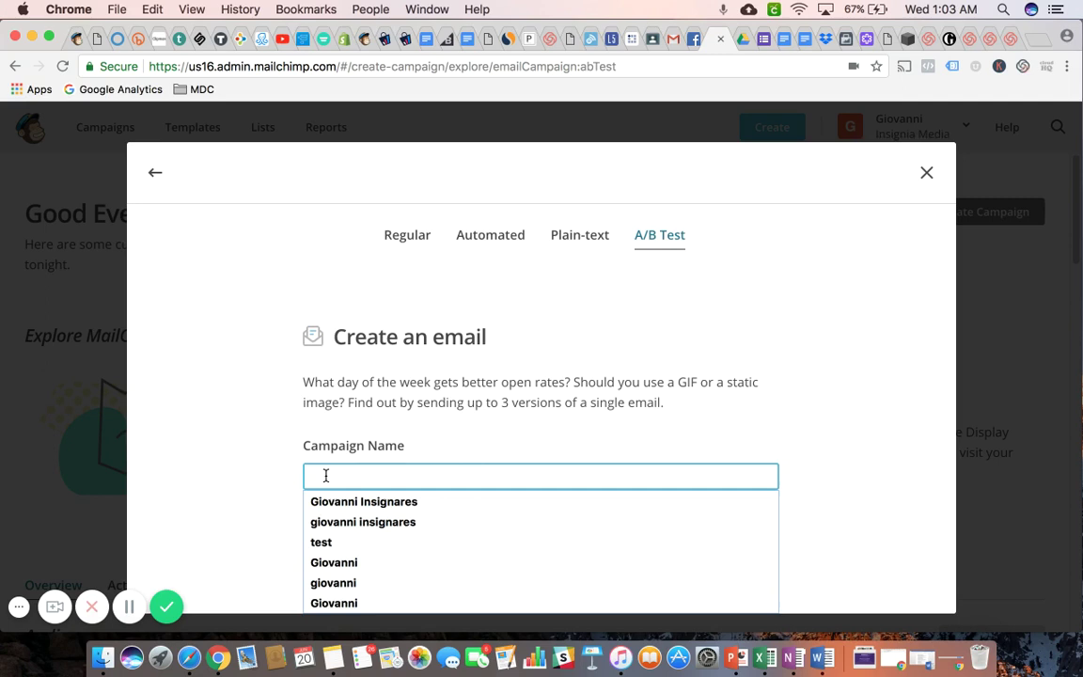
pyautogui.click(273, 461)
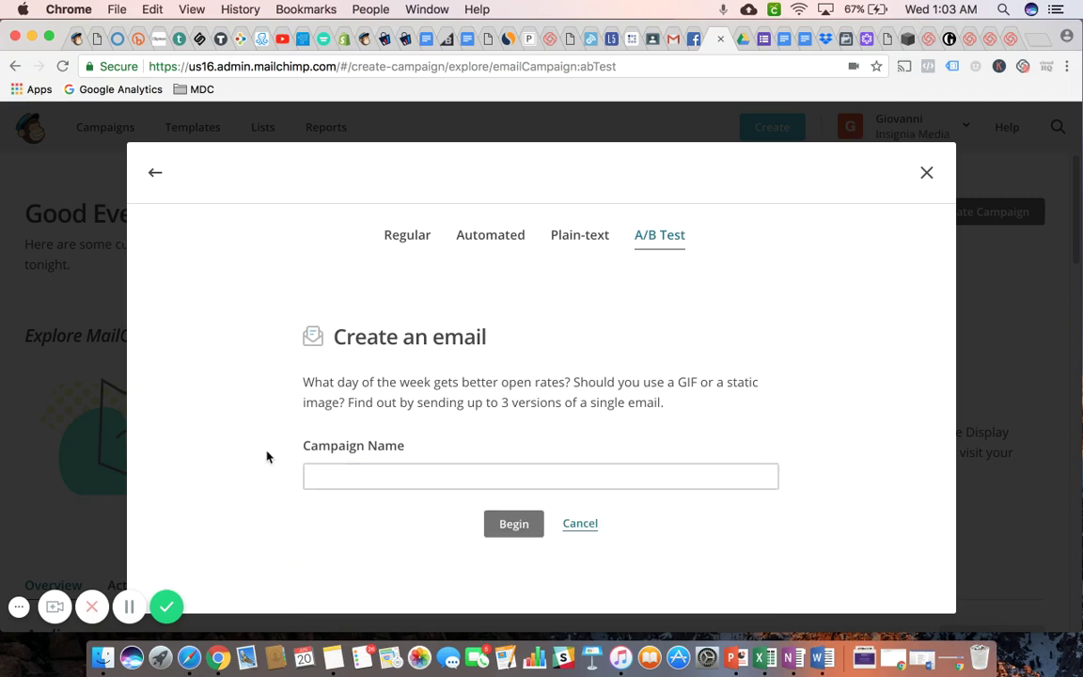
pyautogui.click(341, 470)
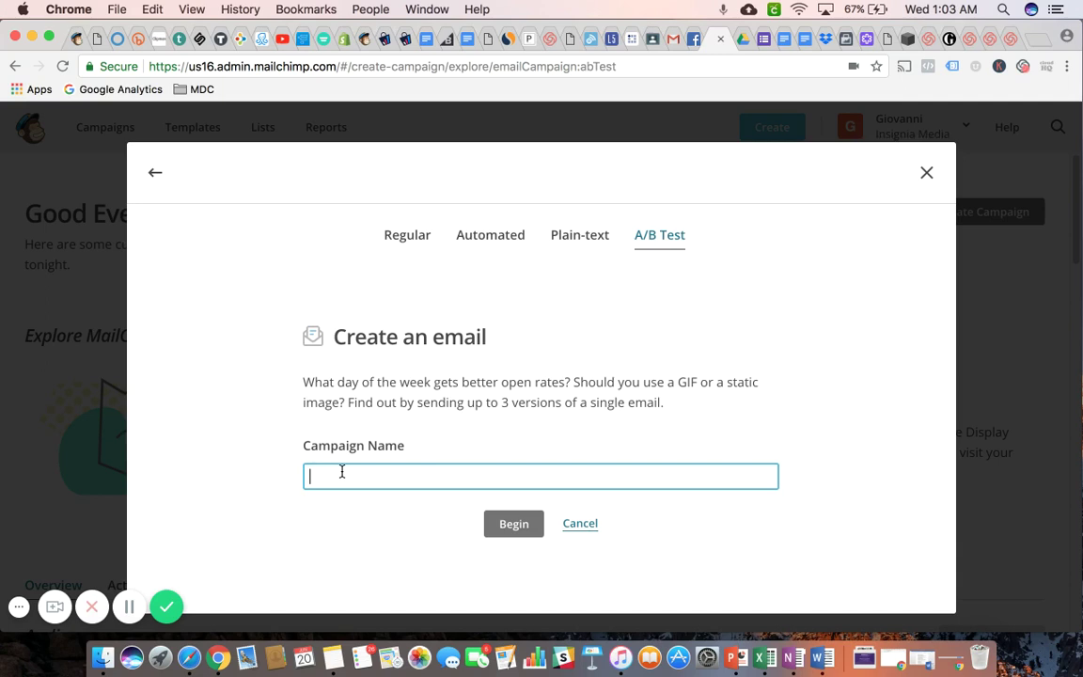
pyautogui.write('C')
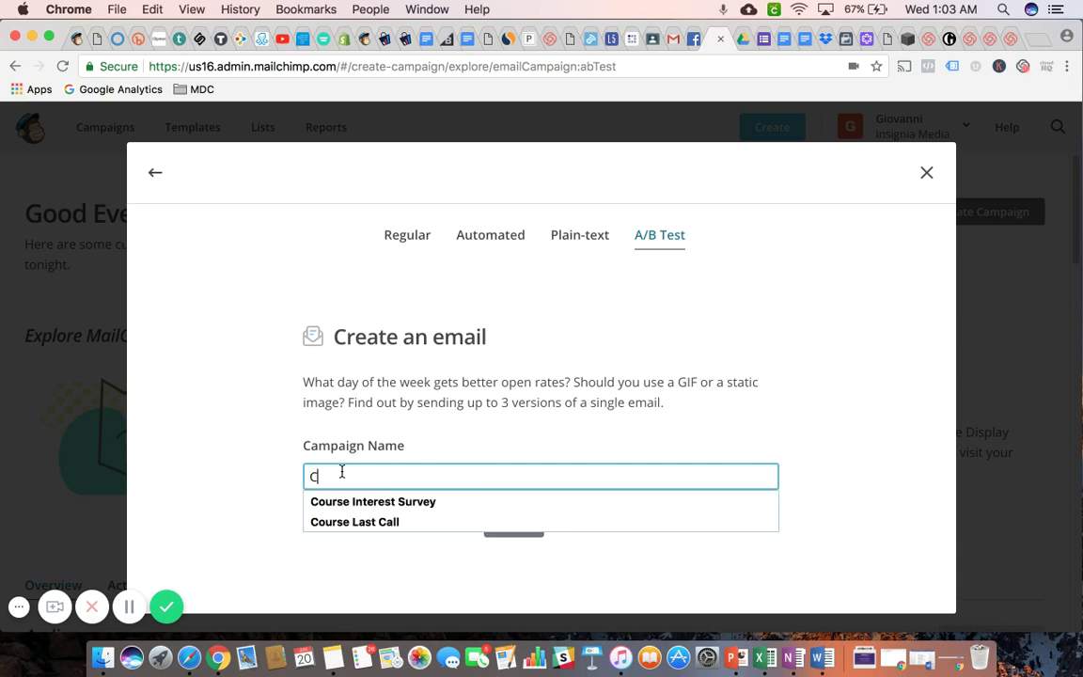
pyautogui.press('BackSpace')
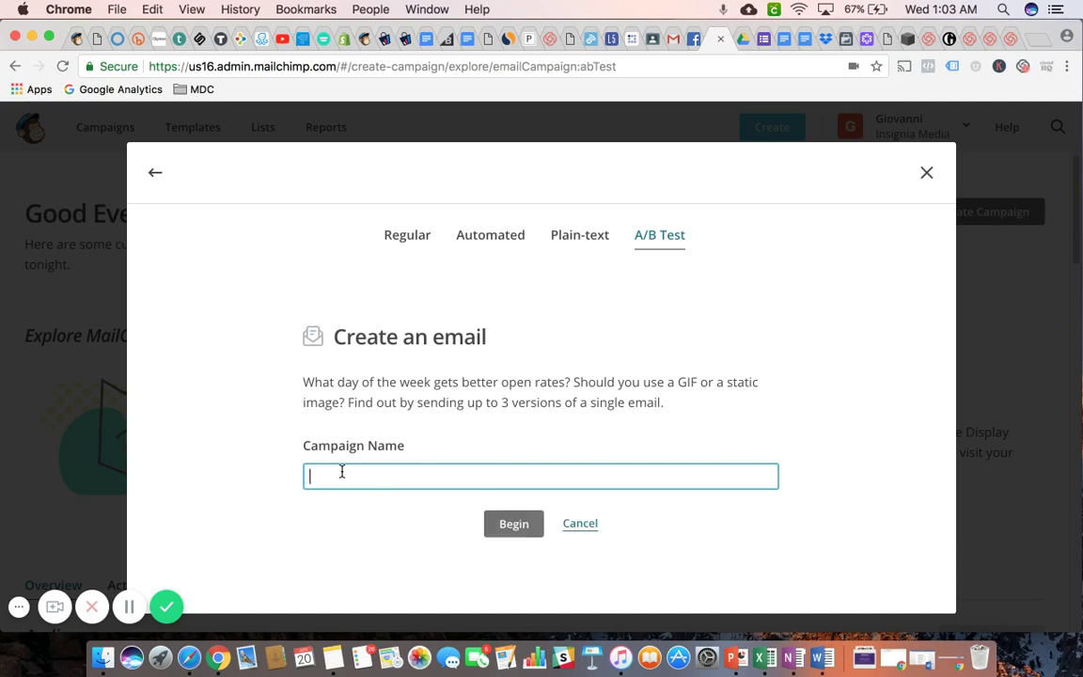
pyautogui.write('Xmas Sale')
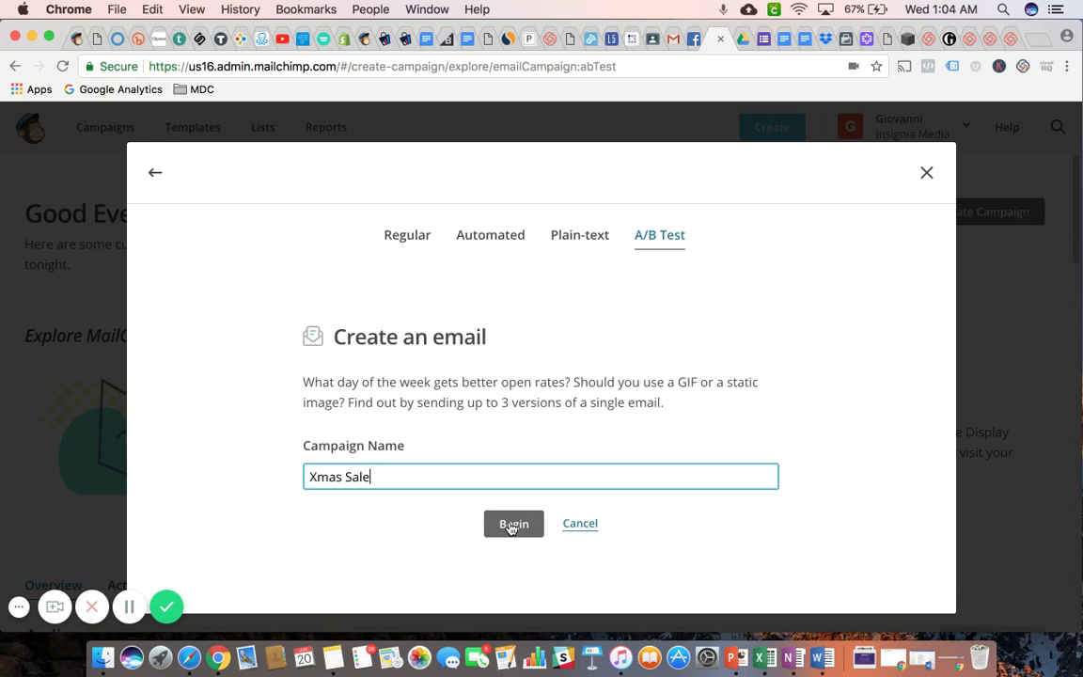
# Create the Xmas Sale campaign and send it to the entire BizHack Class list (20 recipients).
pyautogui.click(511, 524)
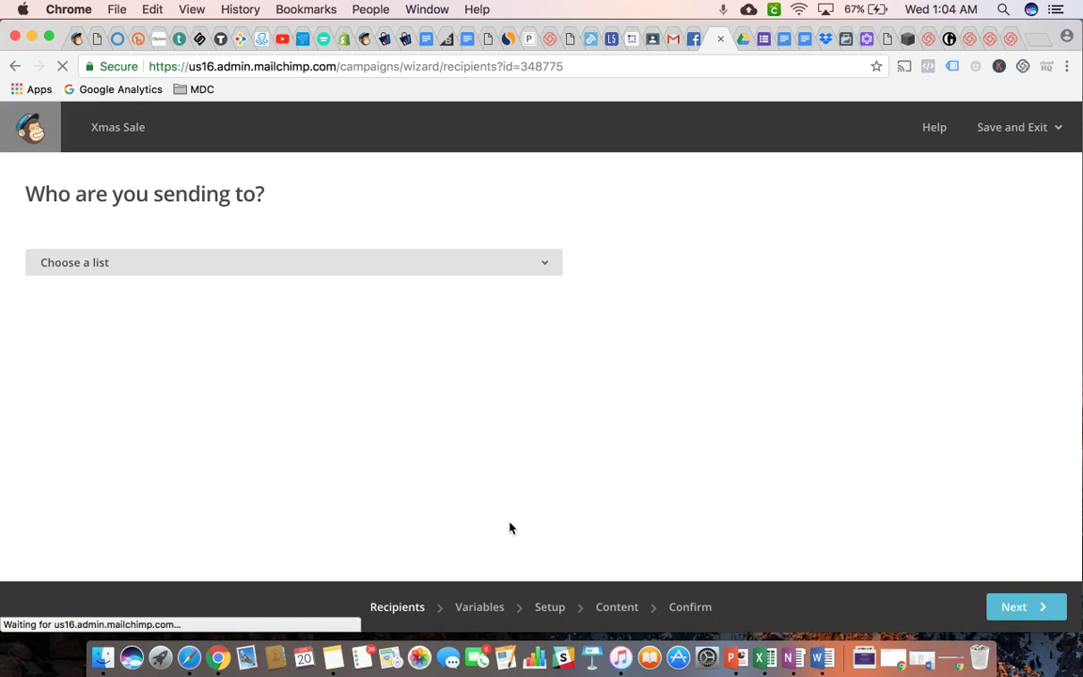
pyautogui.click(122, 267)
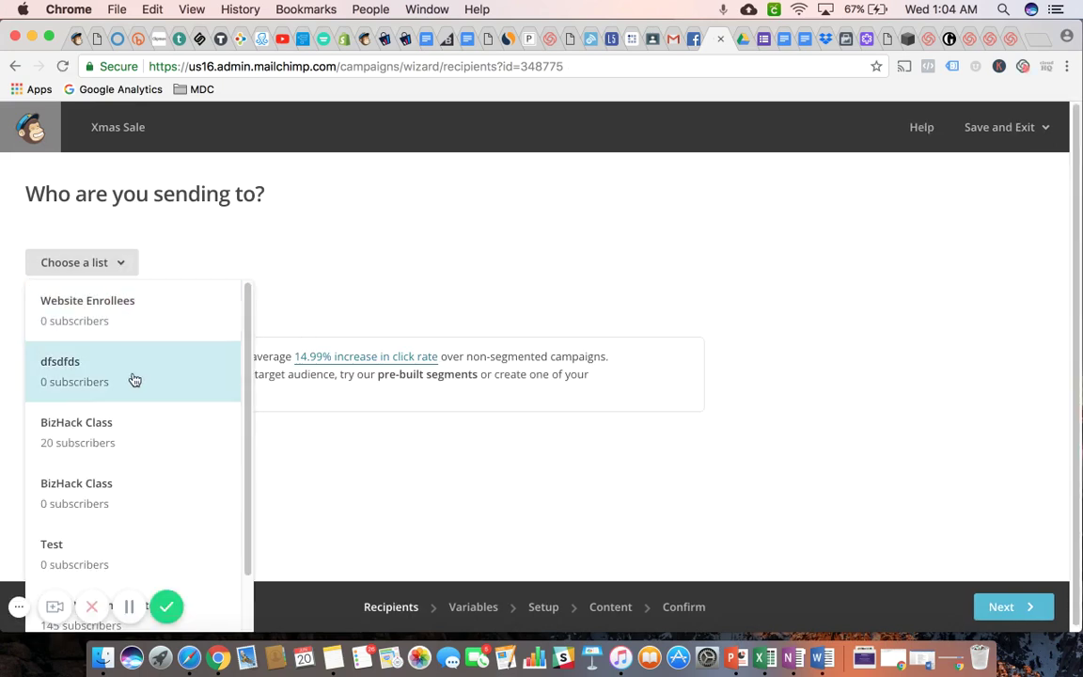
pyautogui.click(137, 441)
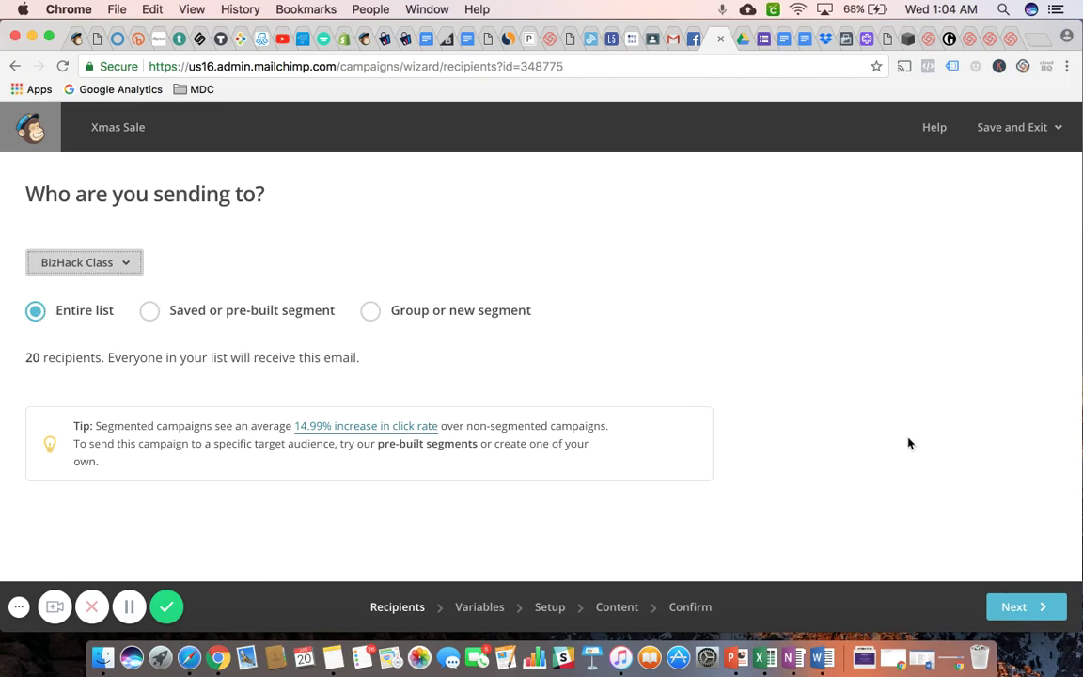
# On the Variables step, choose Subject line to test 2 subject lines on 50% of recipients.
pyautogui.click(1024, 609)
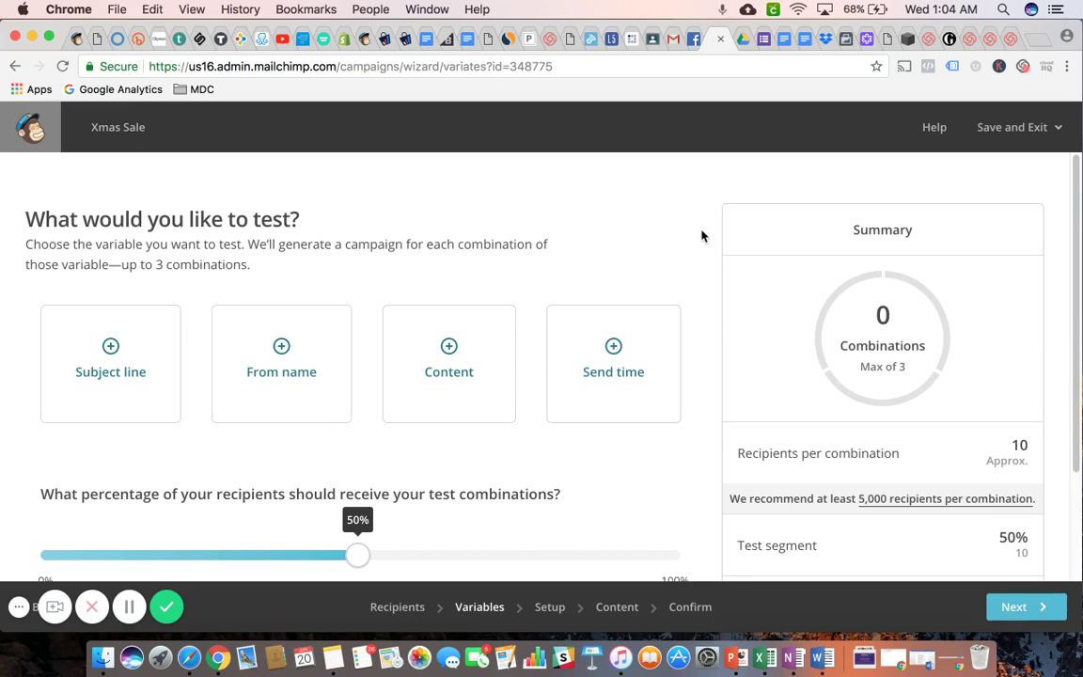
pyautogui.scroll(-1, 701, 235)
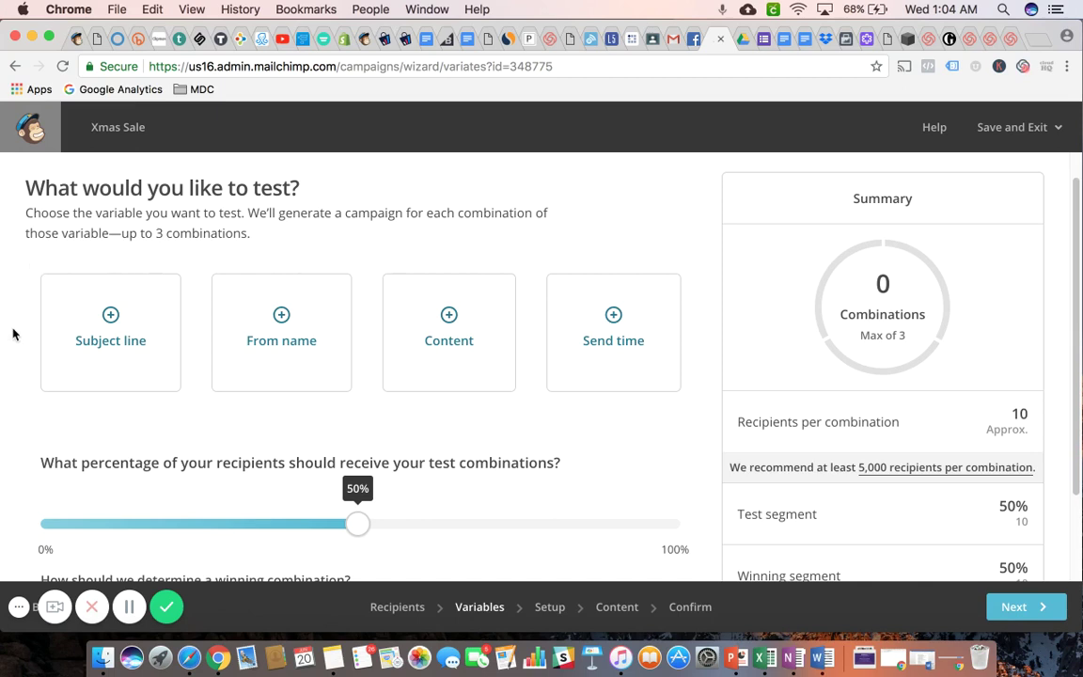
pyautogui.scroll(-2, 9, 338)
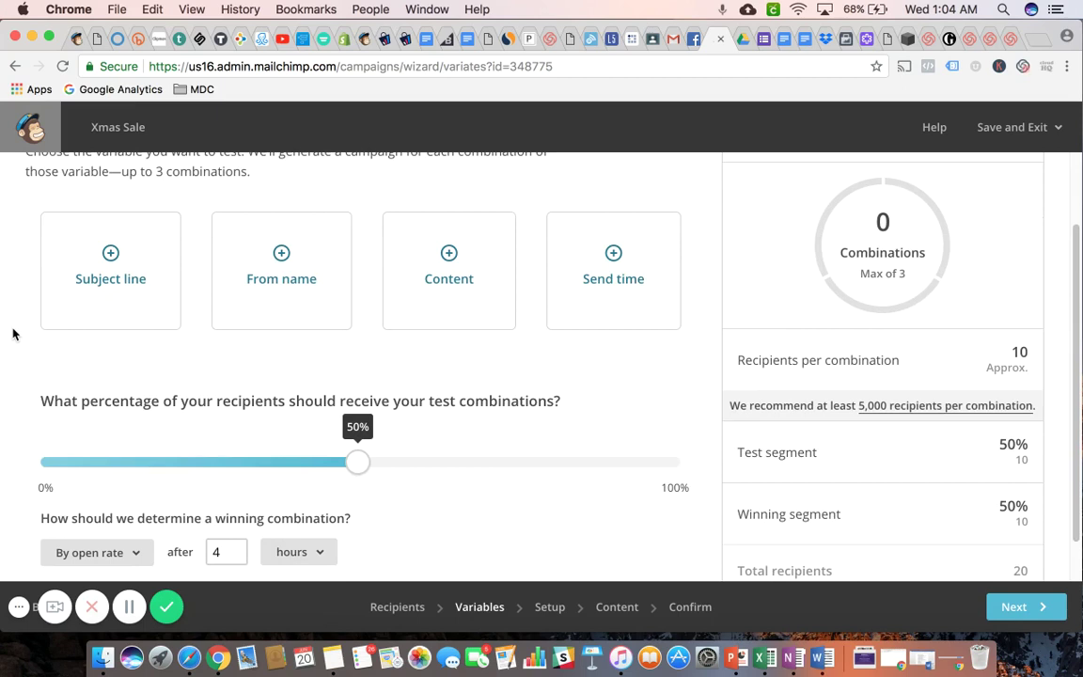
pyautogui.scroll(2, 12, 334)
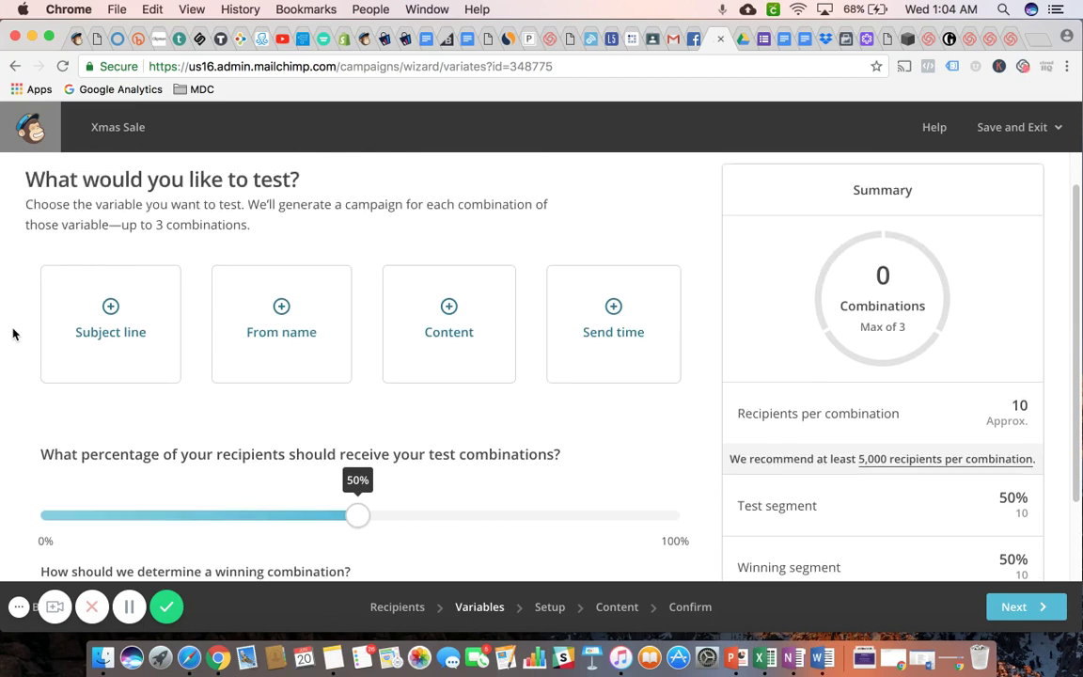
pyautogui.click(110, 307)
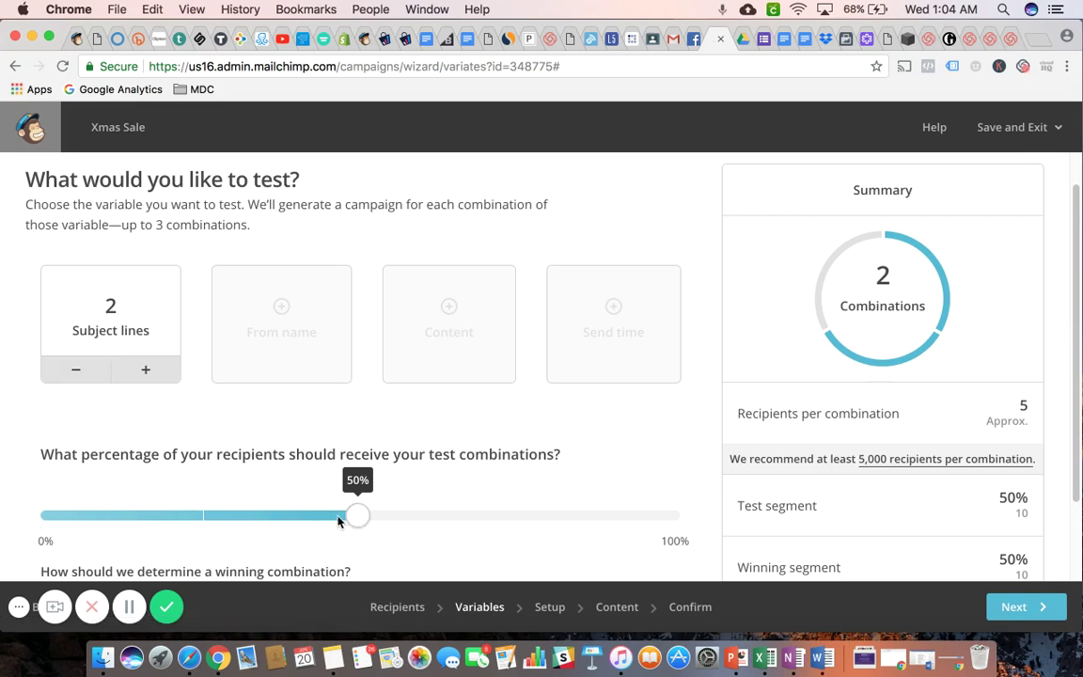
pyautogui.moveTo(368, 515)
pyautogui.mouseDown()
pyautogui.moveTo(589, 517)
pyautogui.moveTo(654, 542)
pyautogui.moveTo(677, 522)
pyautogui.moveTo(665, 517)
pyautogui.moveTo(683, 524)
pyautogui.moveTo(645, 512)
pyautogui.moveTo(517, 512)
pyautogui.moveTo(489, 498)
pyautogui.moveTo(358, 503)
pyautogui.mouseUp()
pyautogui.scroll(-3, 959, 395)
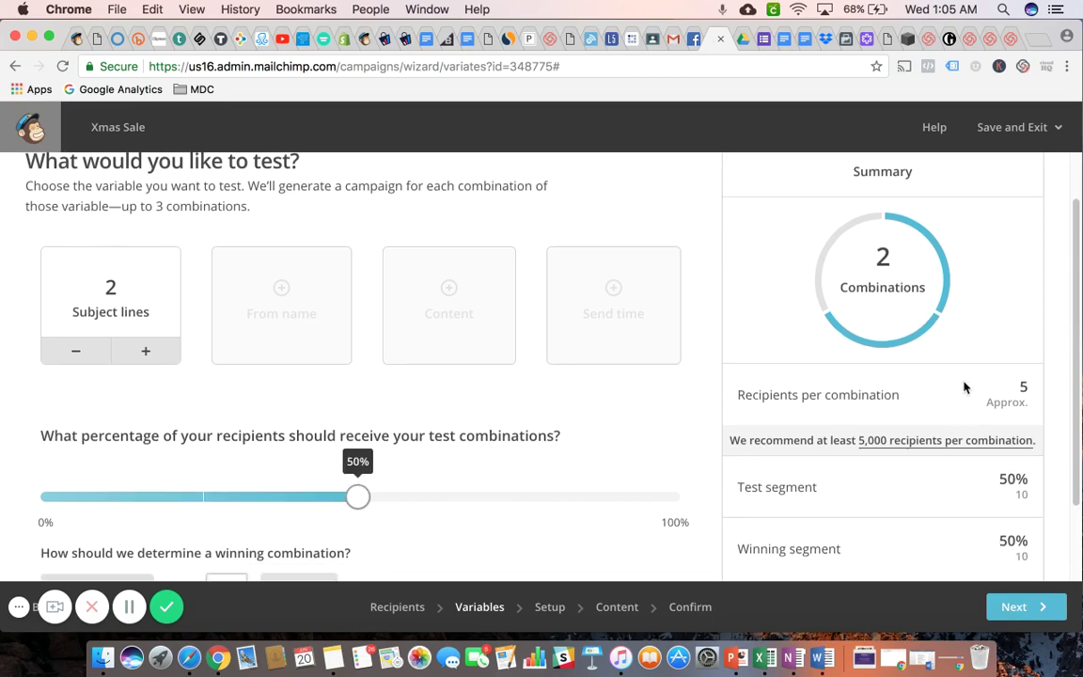
pyautogui.scroll(3, 938, 483)
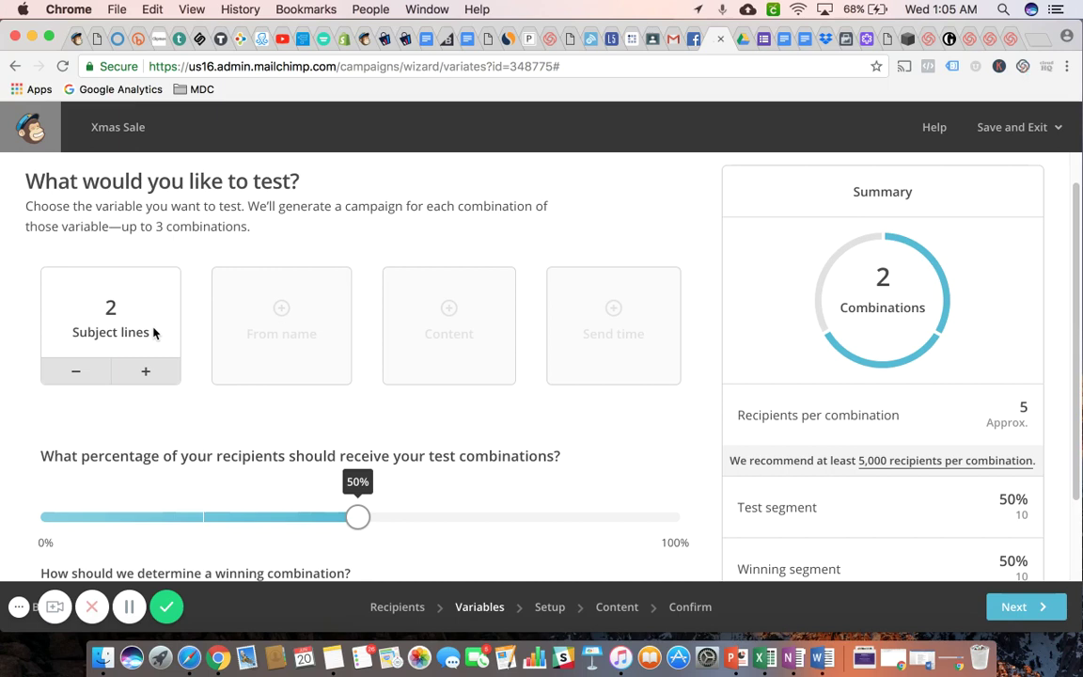
# Remove the Subject line variable, add From name, then remove that too, leaving 0 combinations.
pyautogui.click(75, 371)
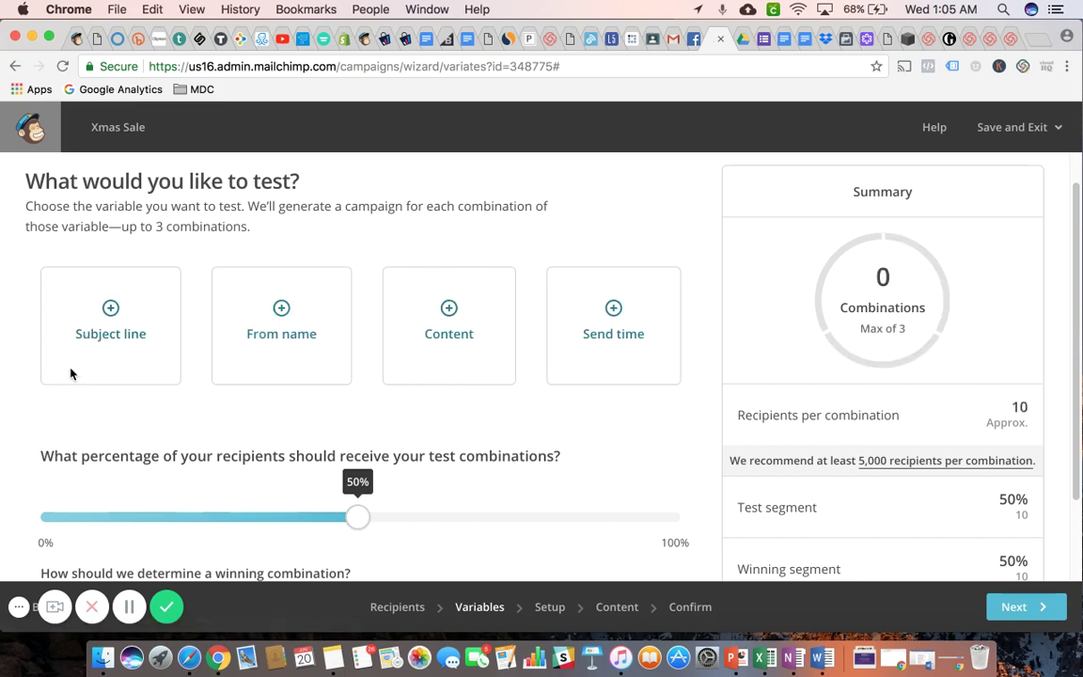
pyautogui.click(283, 311)
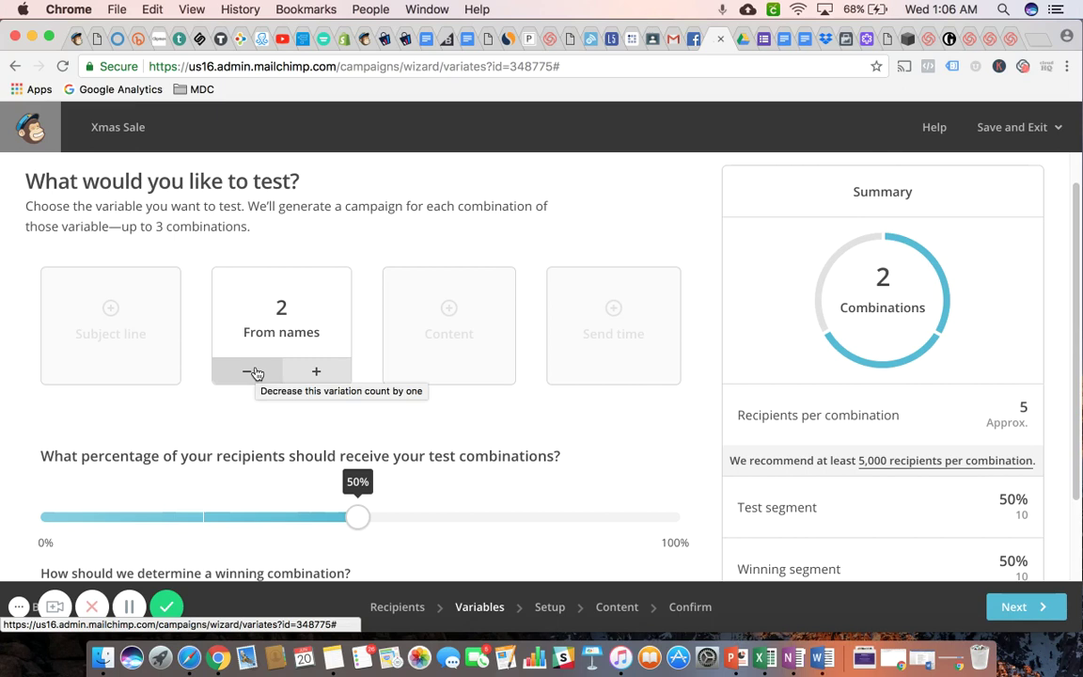
pyautogui.click(253, 373)
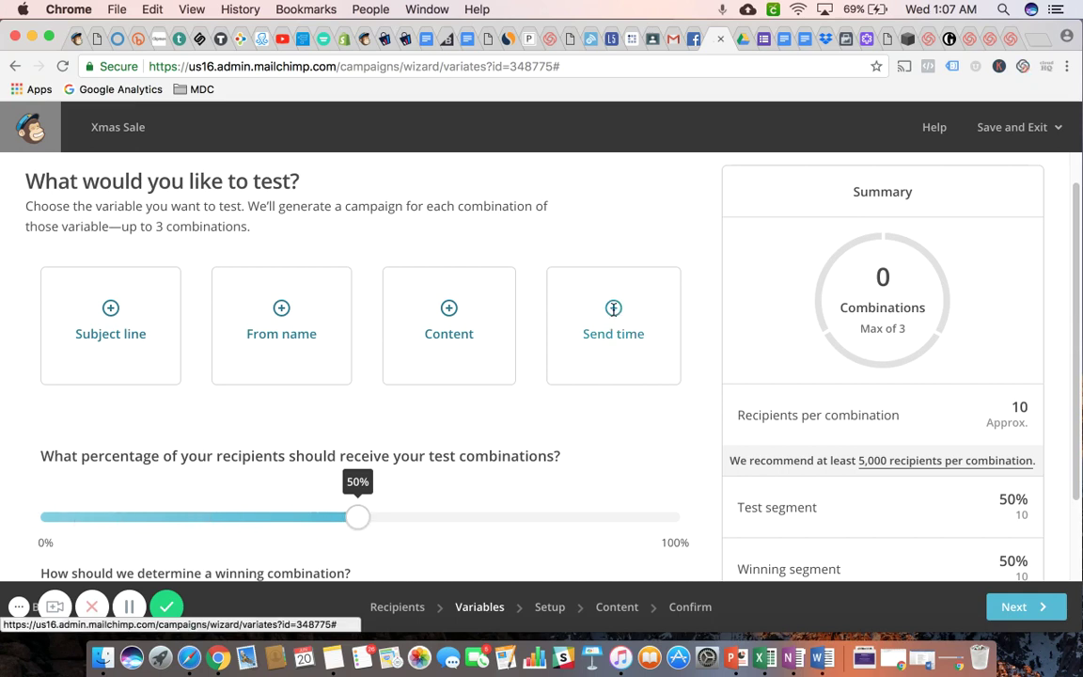
pyautogui.click(614, 312)
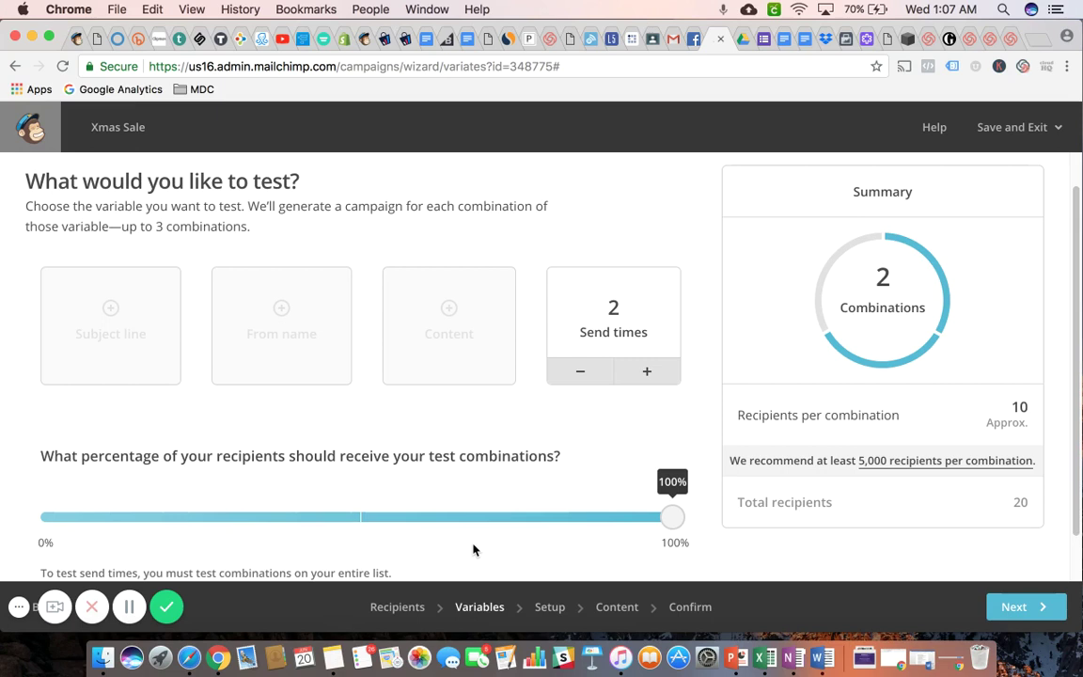
pyautogui.click(579, 377)
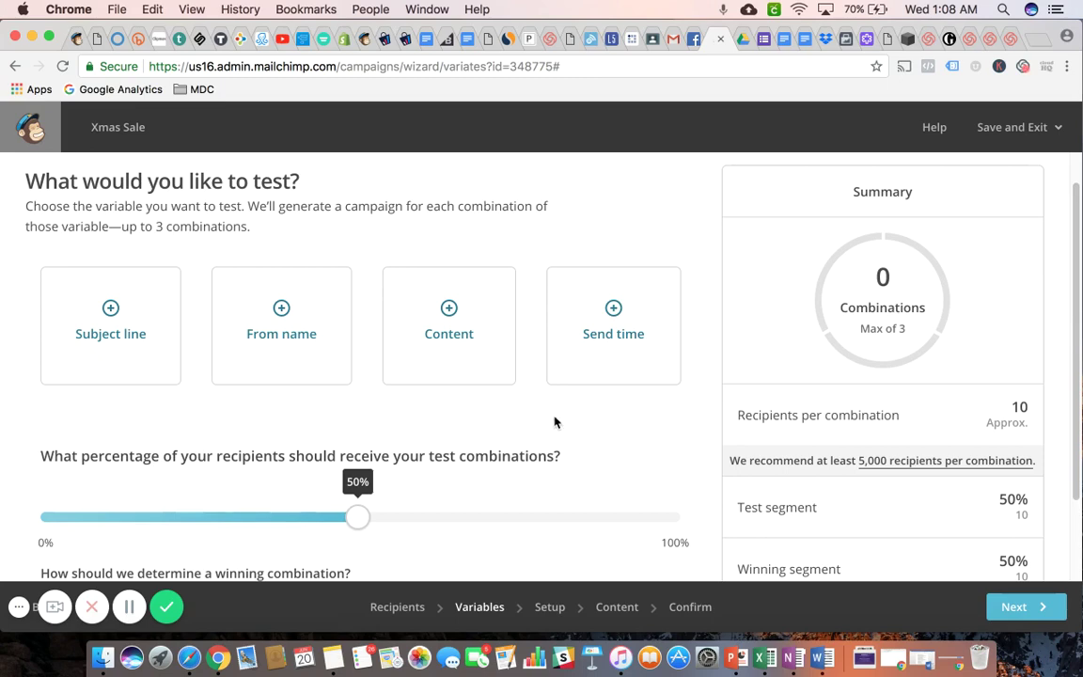
# Select the Subject line variable with 2 variations and continue to the Setup step's Campaign Info.
pyautogui.scroll(-2, 697, 358)
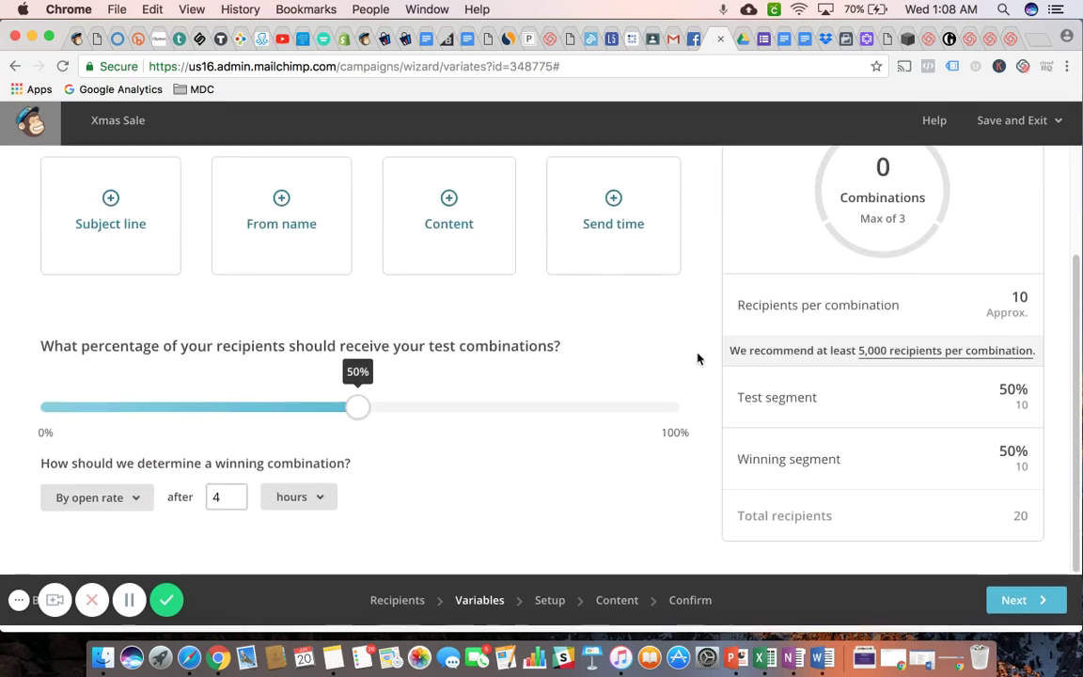
pyautogui.scroll(1, 696, 358)
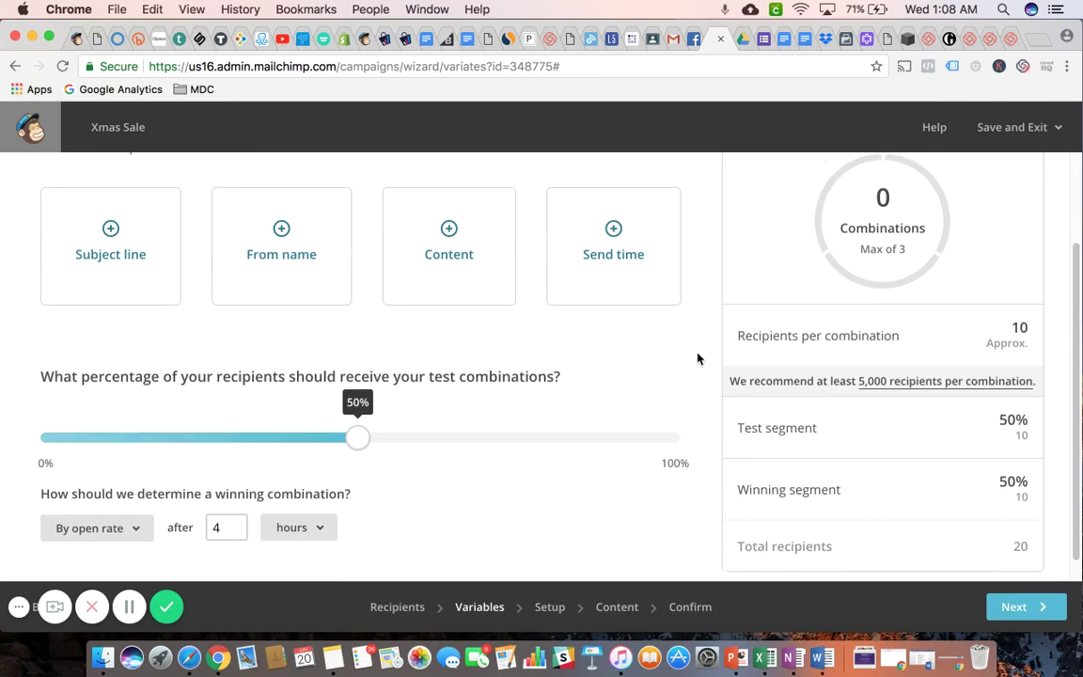
pyautogui.scroll(1, 697, 358)
pyautogui.scroll(2, 696, 358)
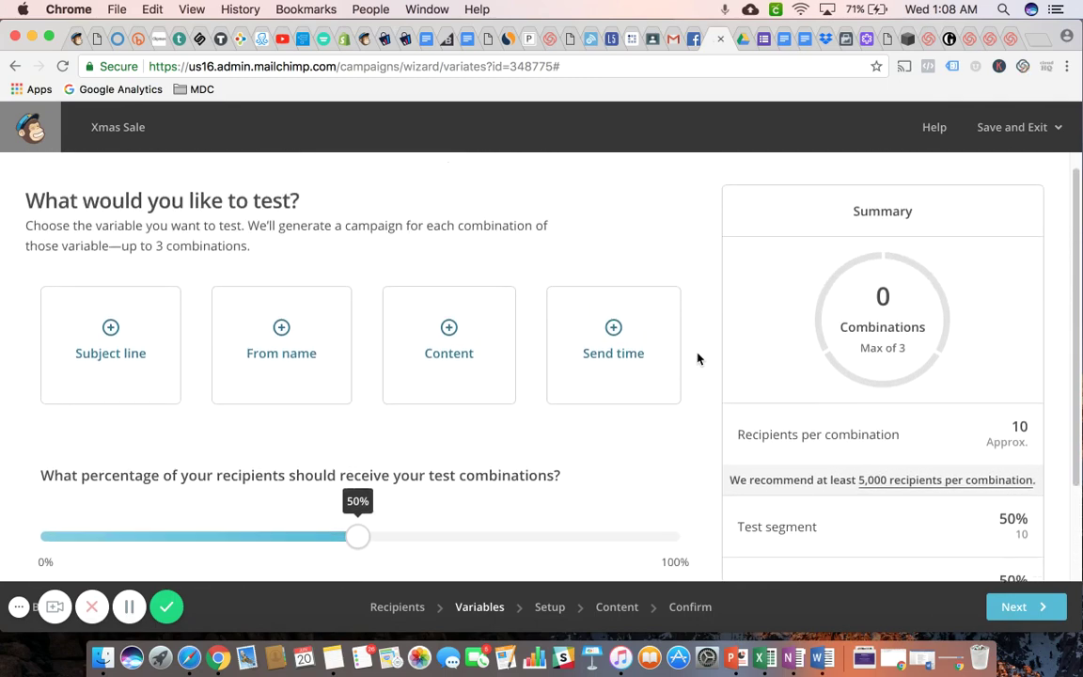
pyautogui.scroll(-3, 697, 358)
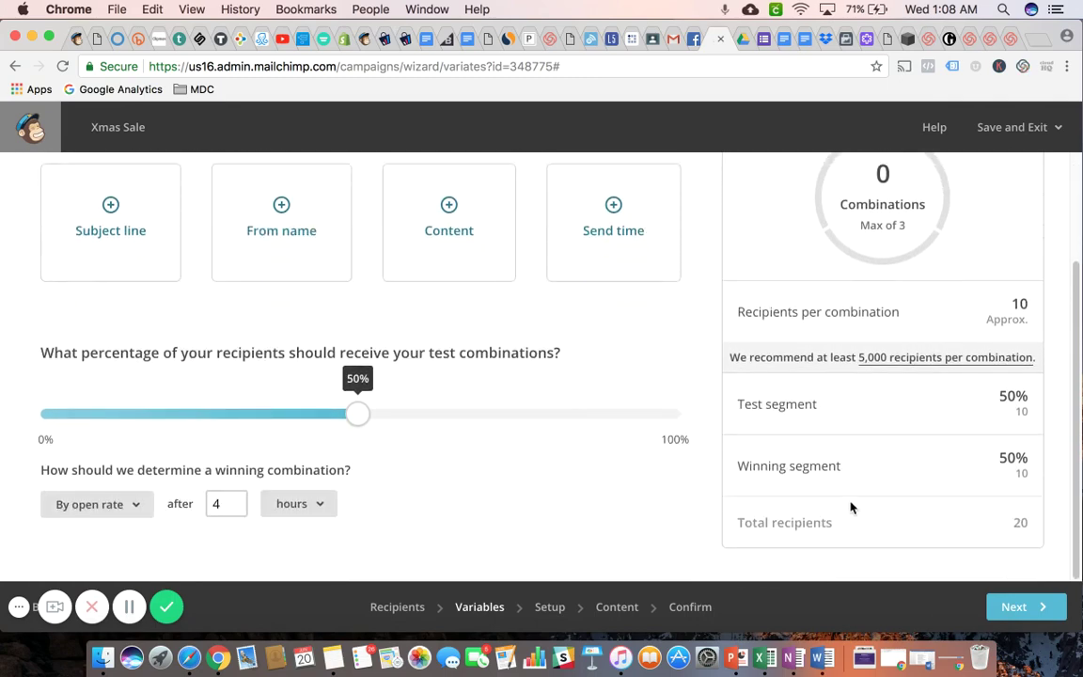
pyautogui.doubleClick(127, 229)
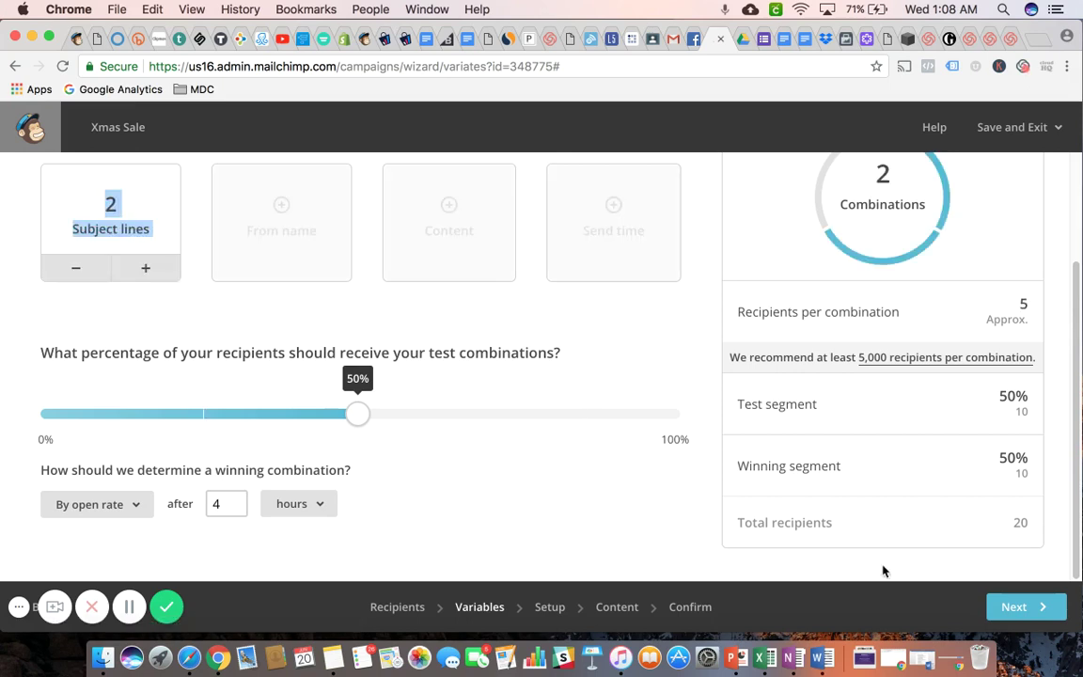
pyautogui.click(1013, 607)
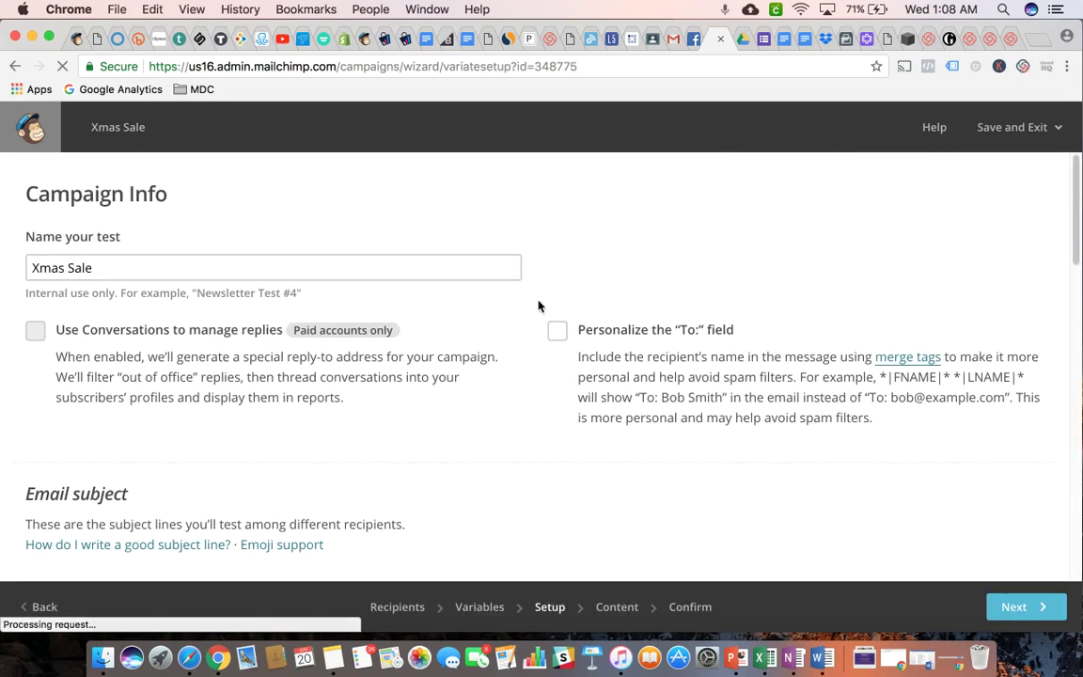
# Tick 'Personalize the To: field' on the Setup page, keeping the *|FNAME|* merge tag.
pyautogui.scroll(-2, 517, 302)
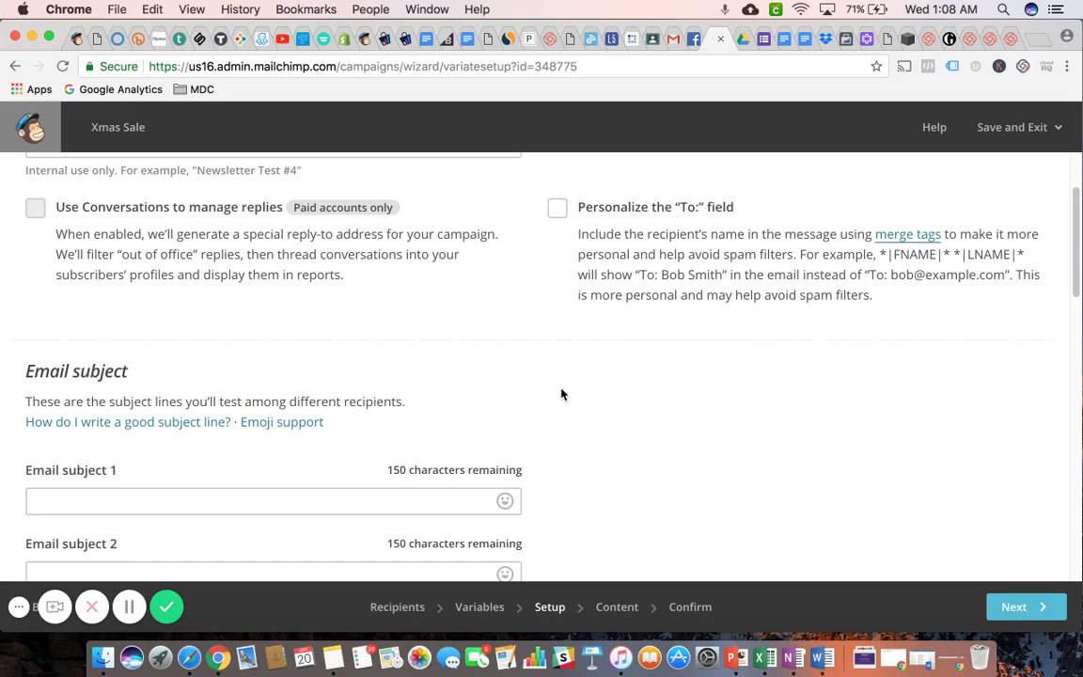
pyautogui.scroll(2, 560, 401)
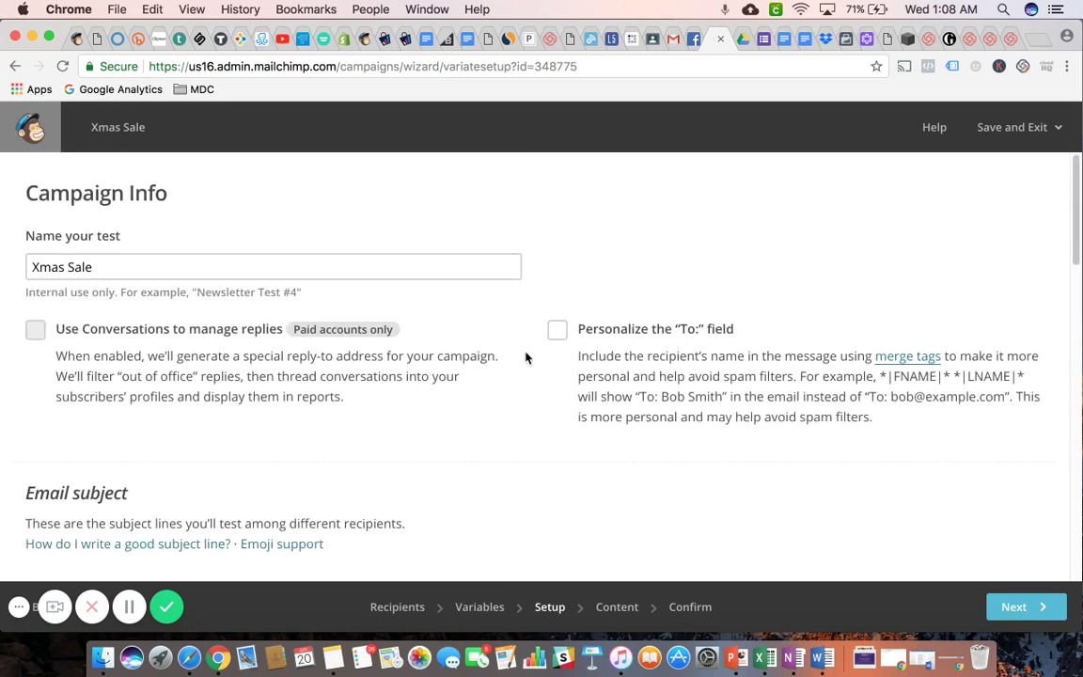
pyautogui.click(435, 267)
pyautogui.scroll(-1, 497, 317)
pyautogui.scroll(-2, 497, 317)
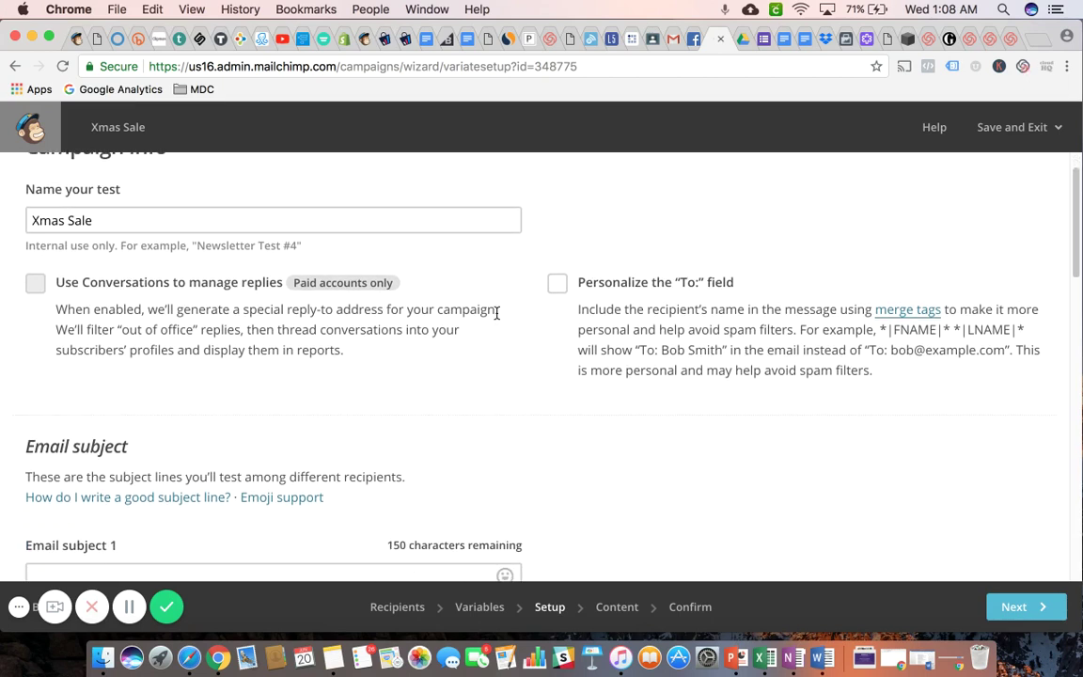
pyautogui.click(561, 289)
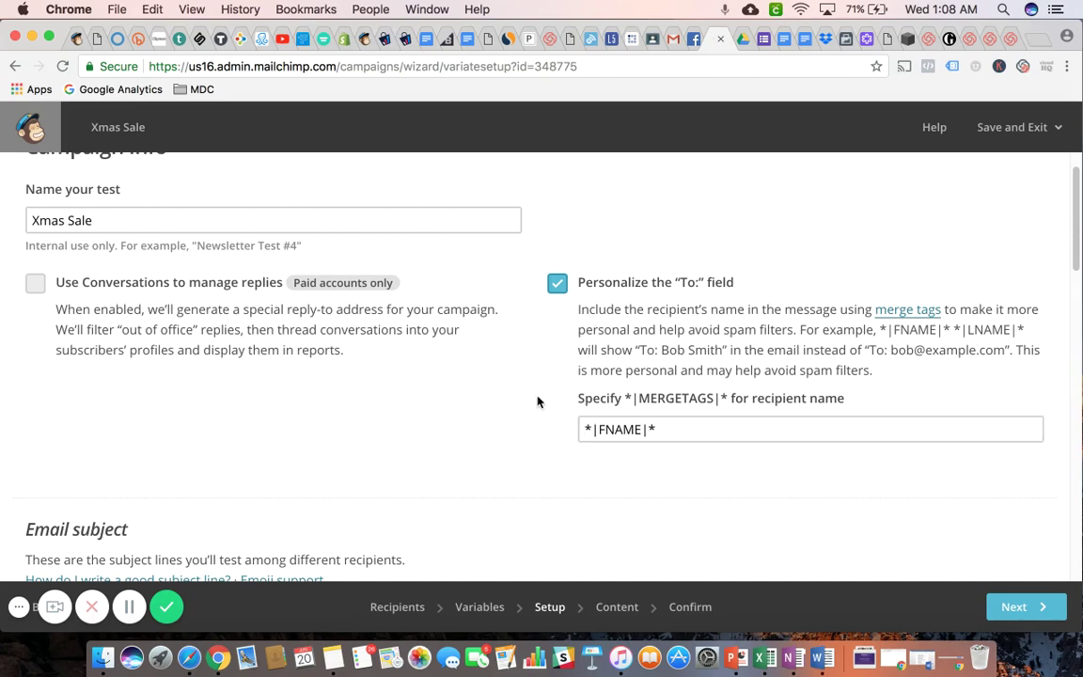
pyautogui.scroll(-2, 541, 393)
pyautogui.scroll(-4, 541, 393)
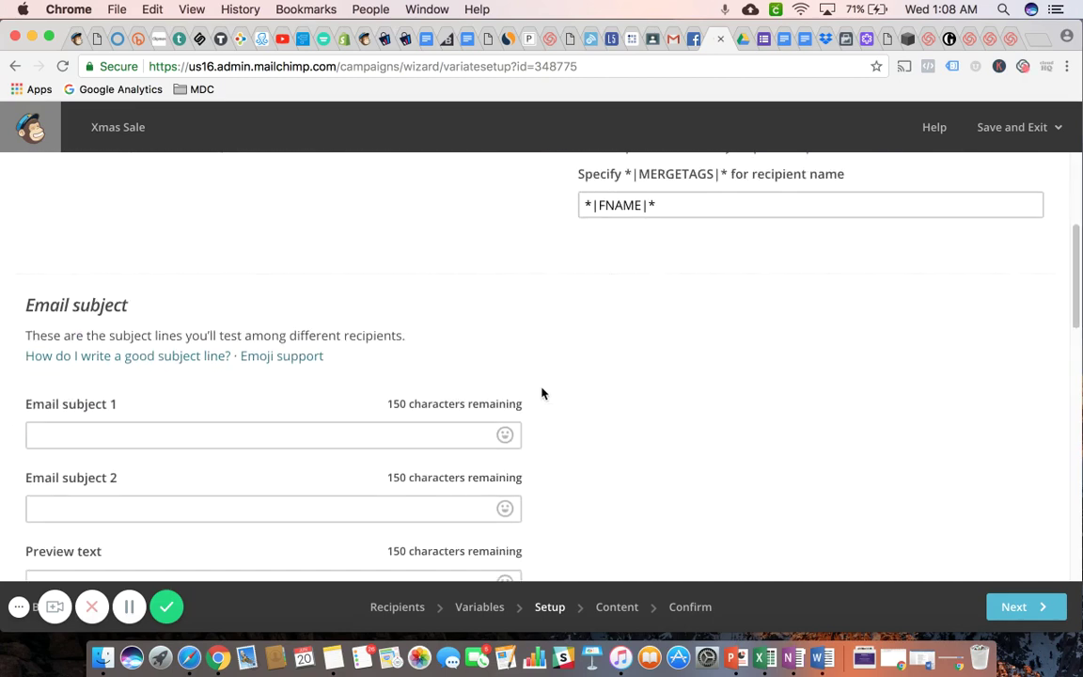
pyautogui.scroll(-2, 557, 393)
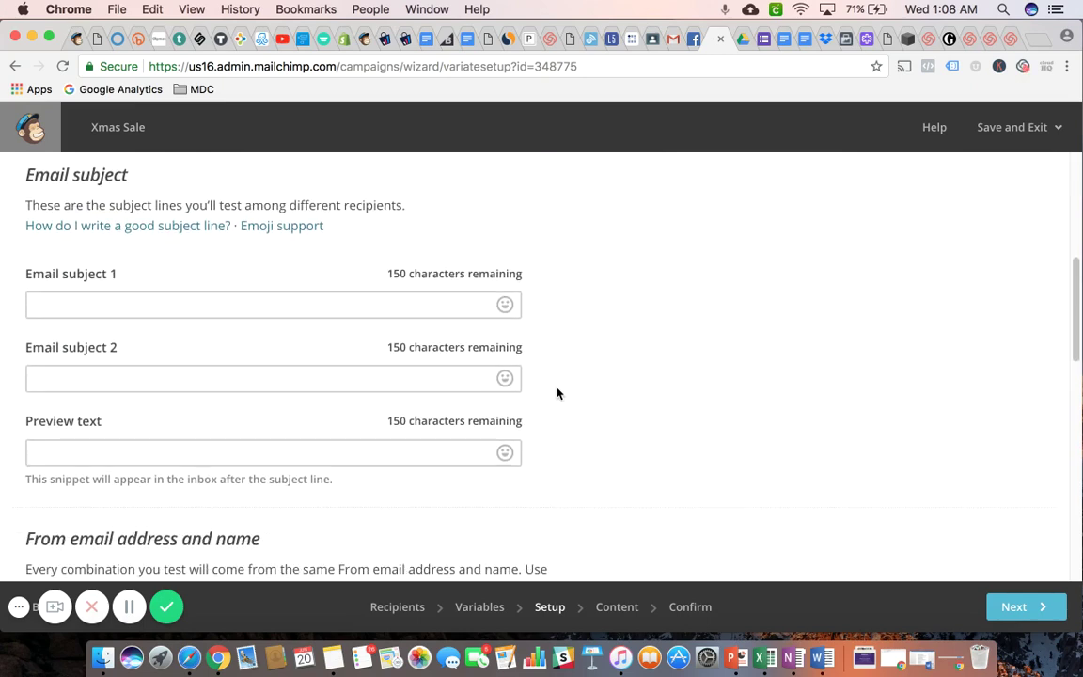
pyautogui.click(52, 298)
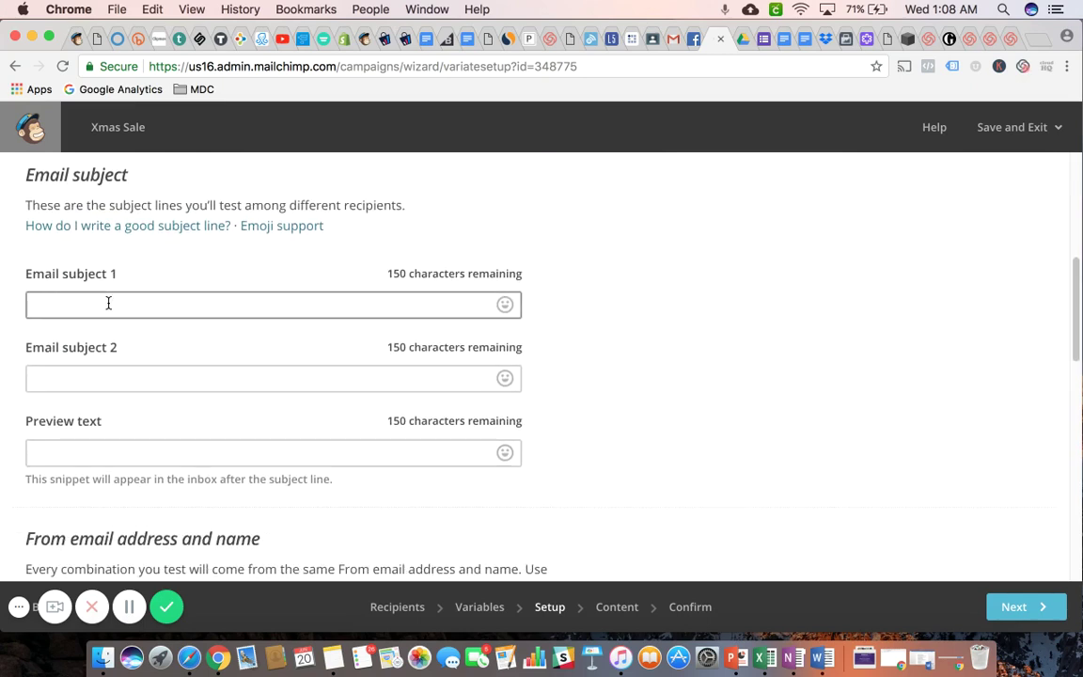
pyautogui.click(111, 369)
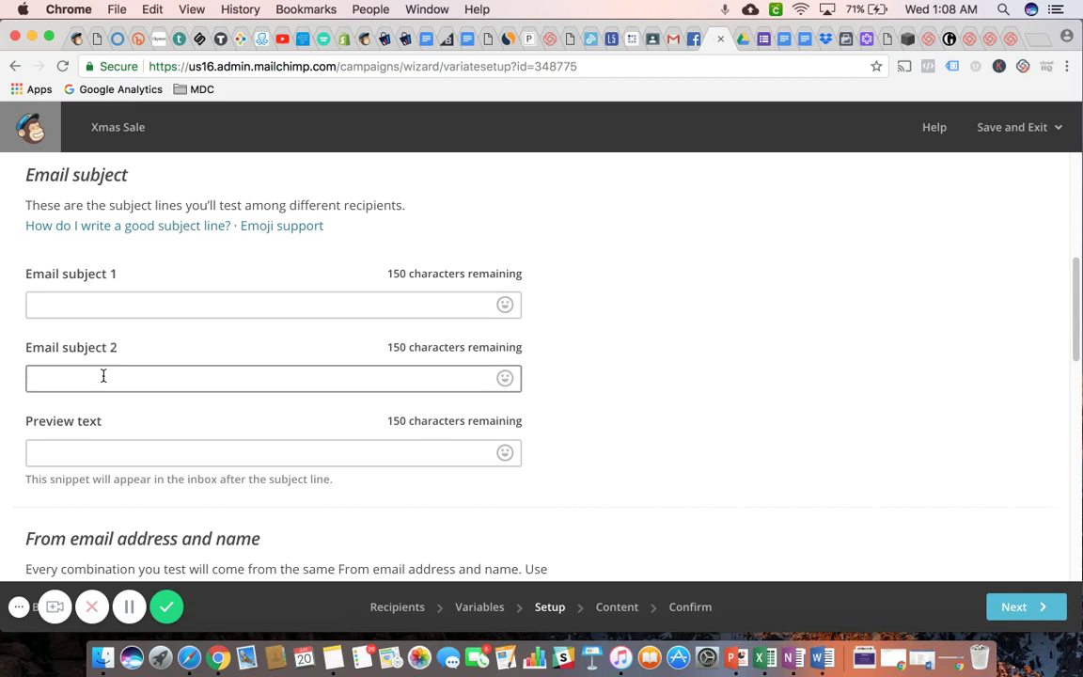
pyautogui.click(76, 442)
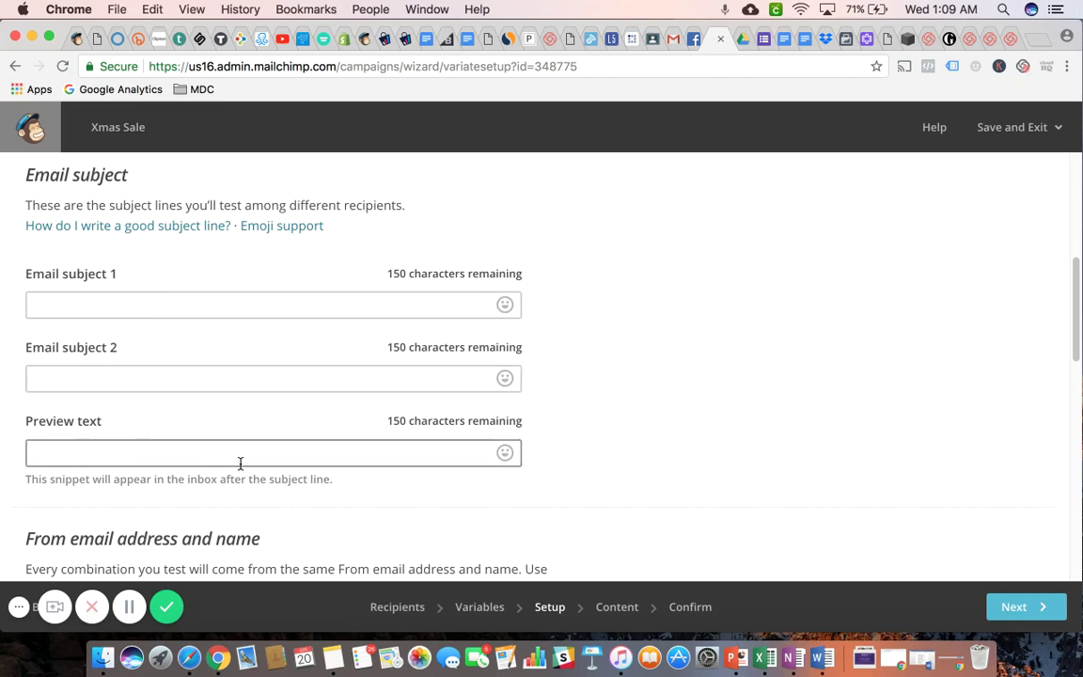
pyautogui.scroll(-8, 730, 366)
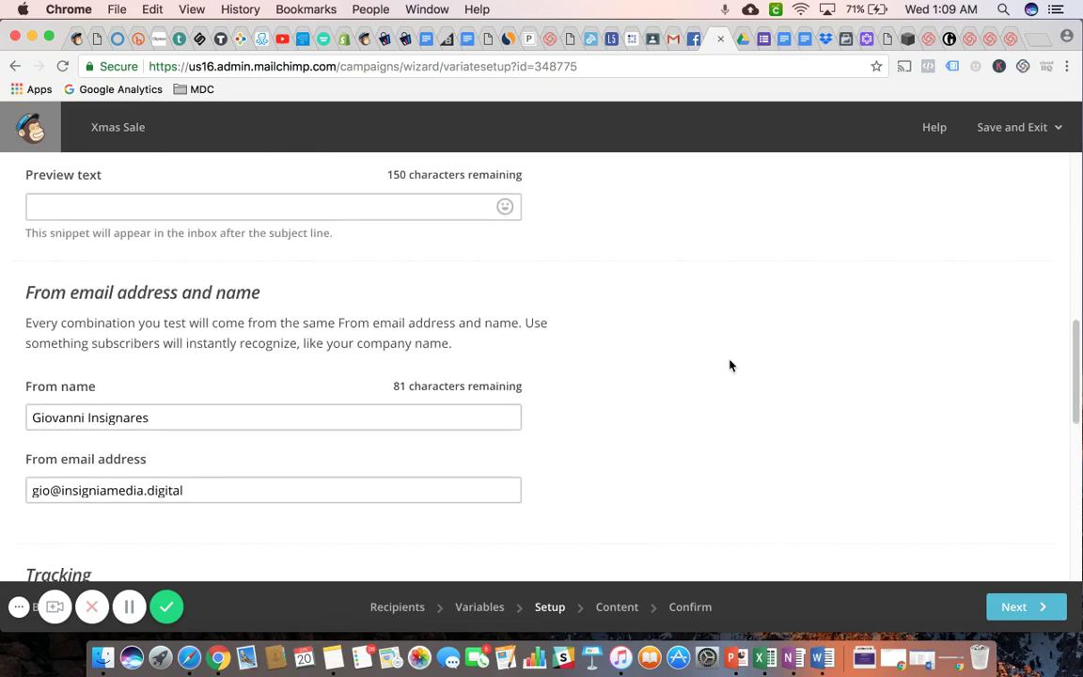
pyautogui.scroll(-5, 718, 329)
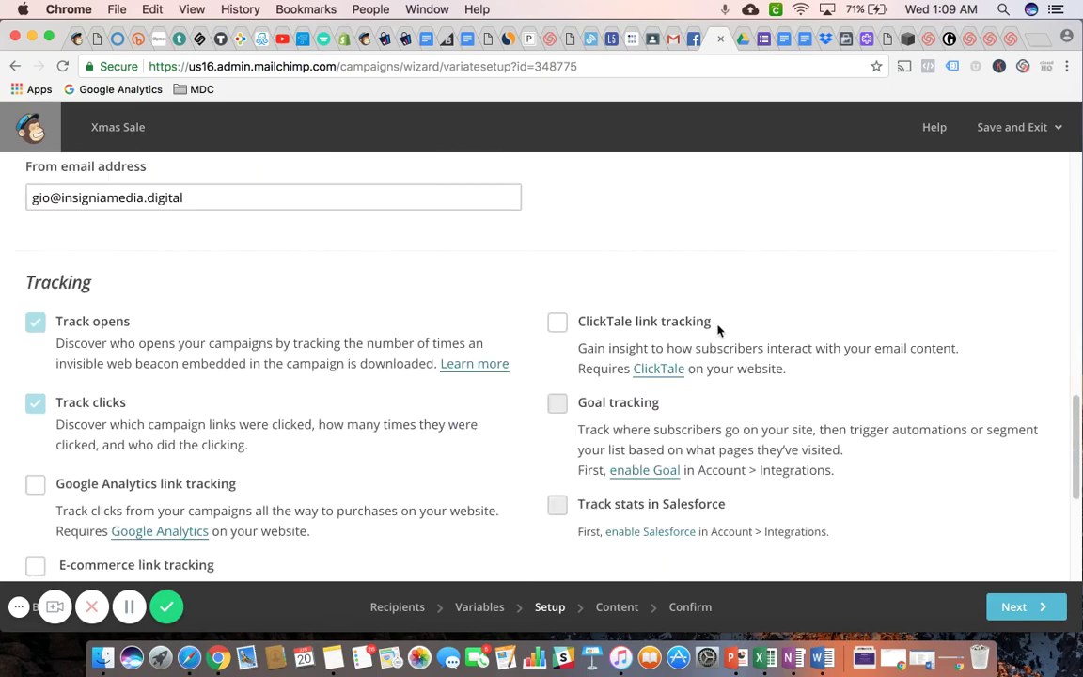
pyautogui.scroll(-1, 531, 280)
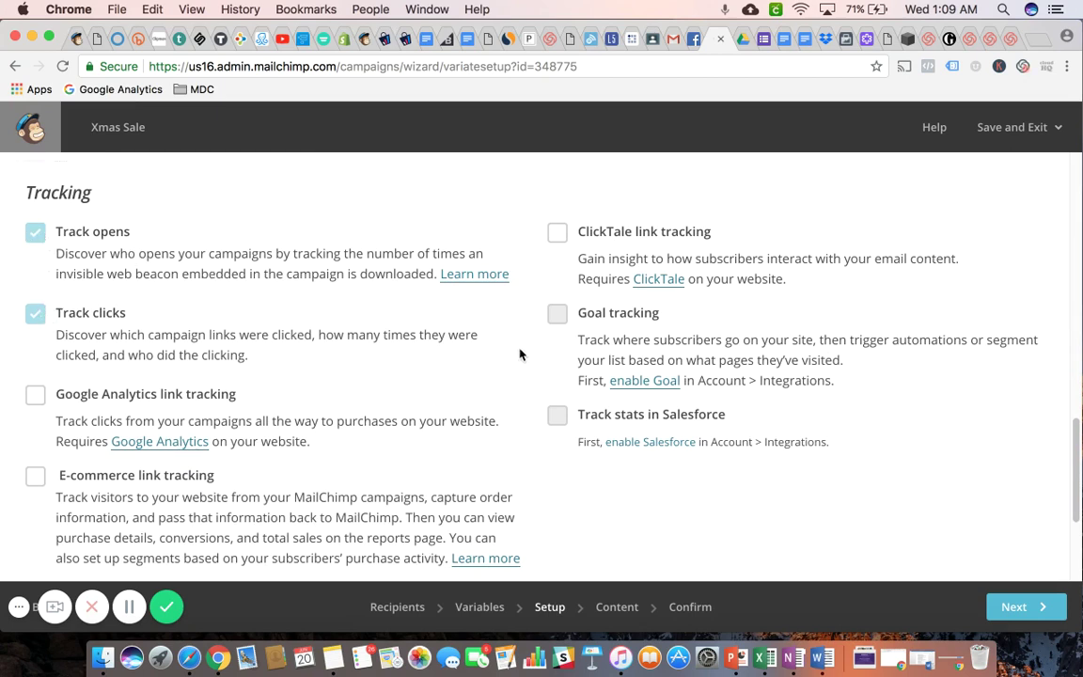
pyautogui.scroll(-2, 520, 356)
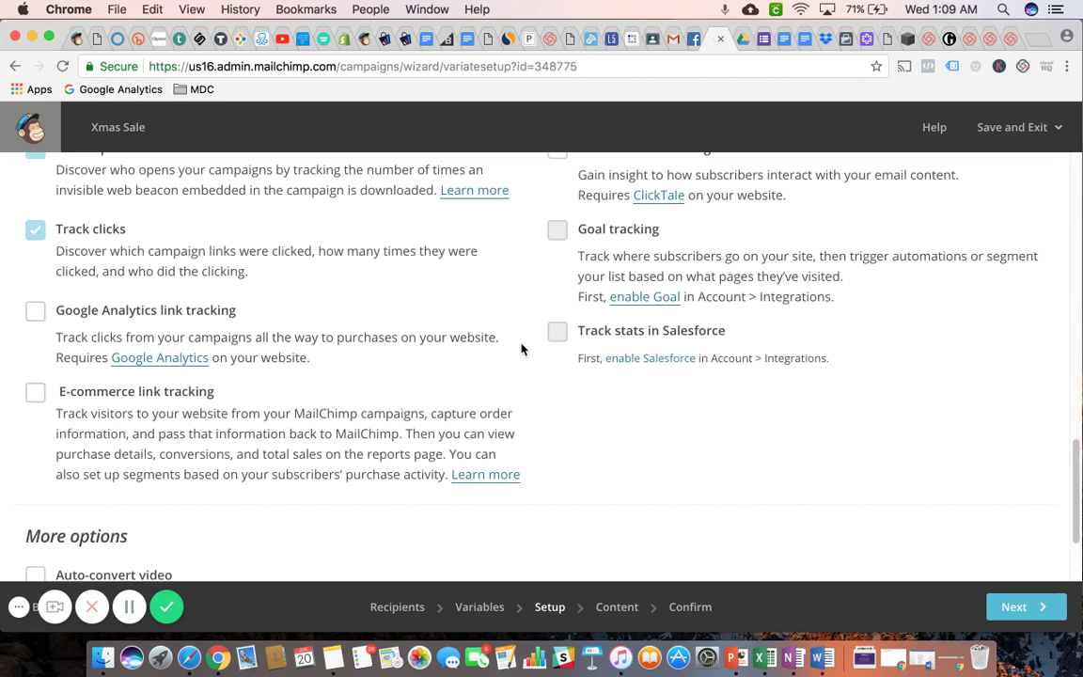
pyautogui.scroll(2, 521, 349)
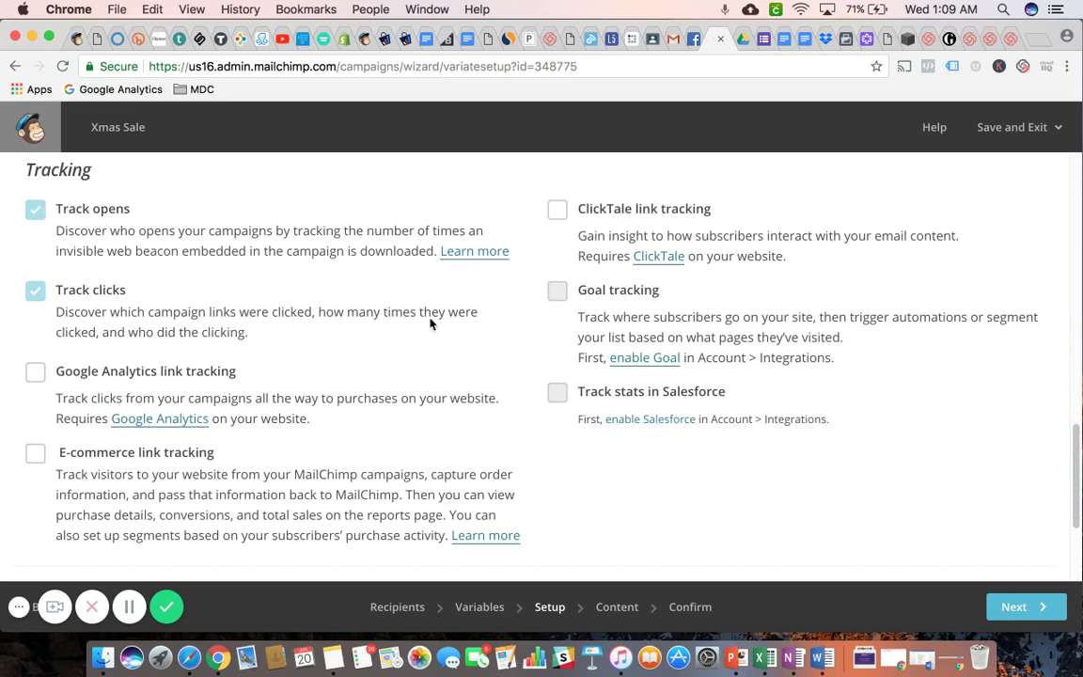
pyautogui.scroll(-3, 495, 363)
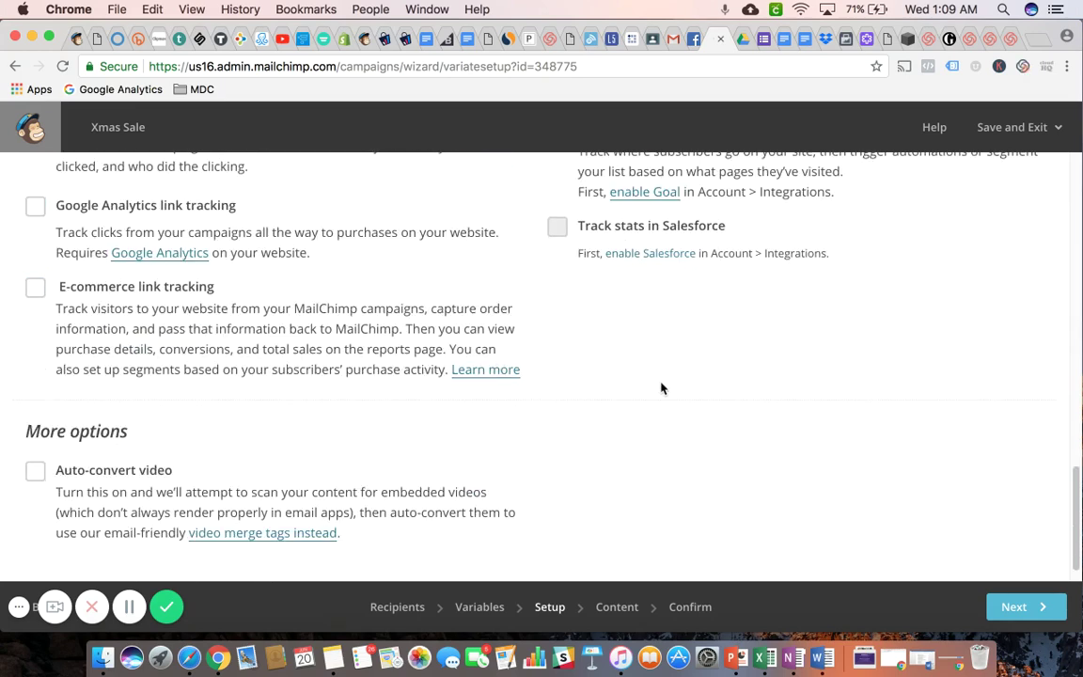
pyautogui.scroll(-1, 660, 387)
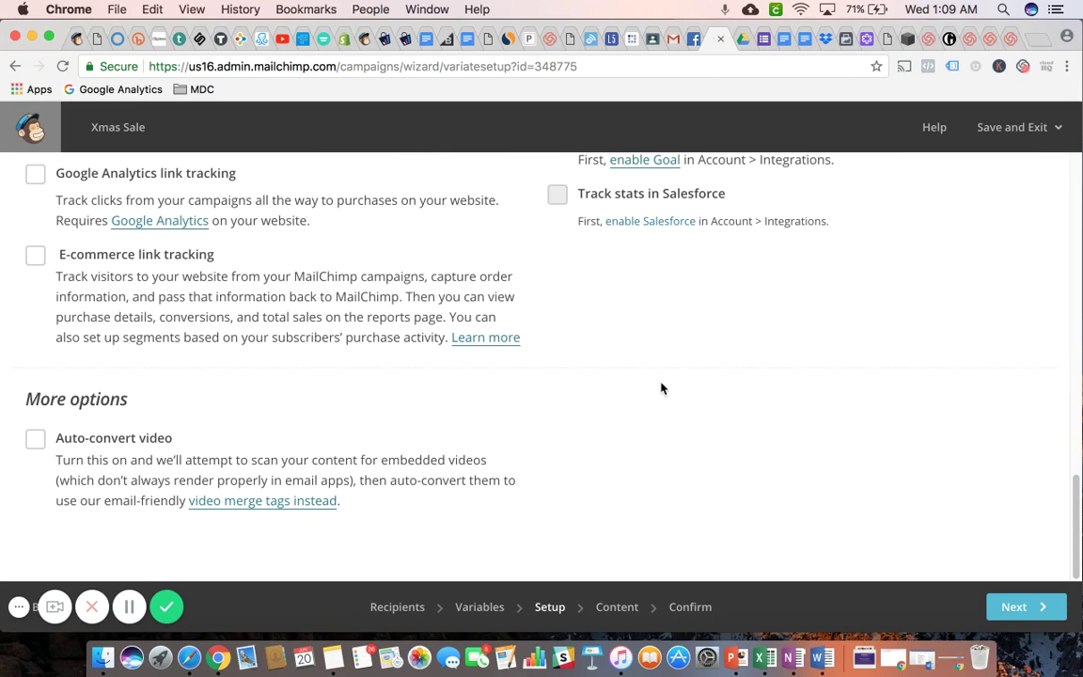
# Try continuing past Setup and review the 'Please enter a value' errors on both empty subject lines.
pyautogui.click(1012, 607)
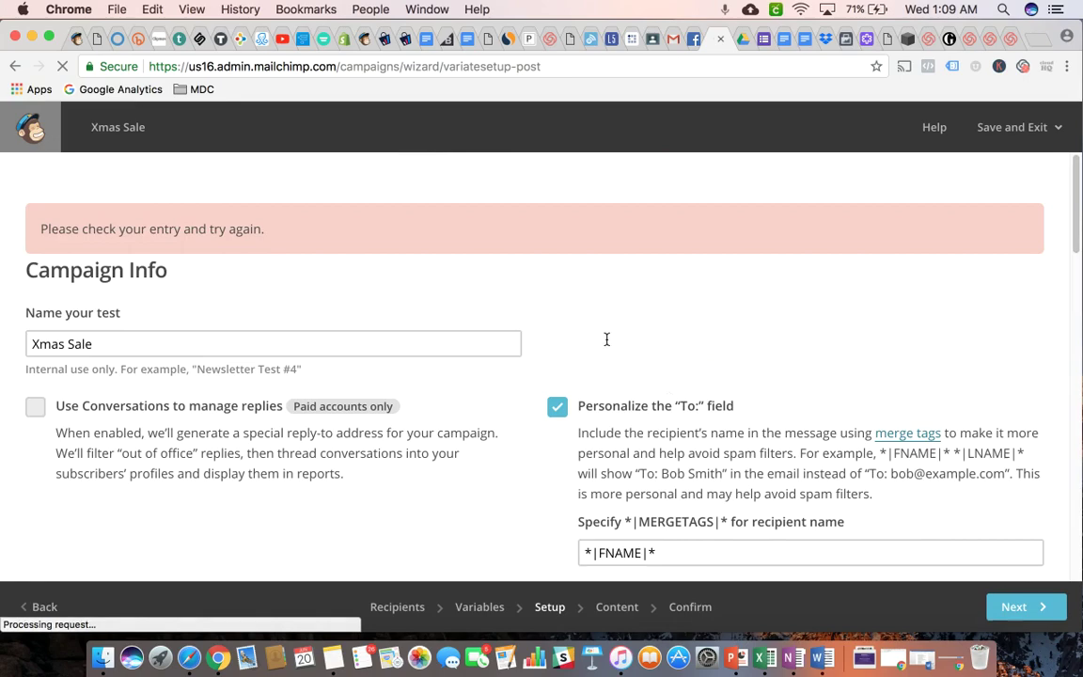
pyautogui.scroll(-5, 554, 319)
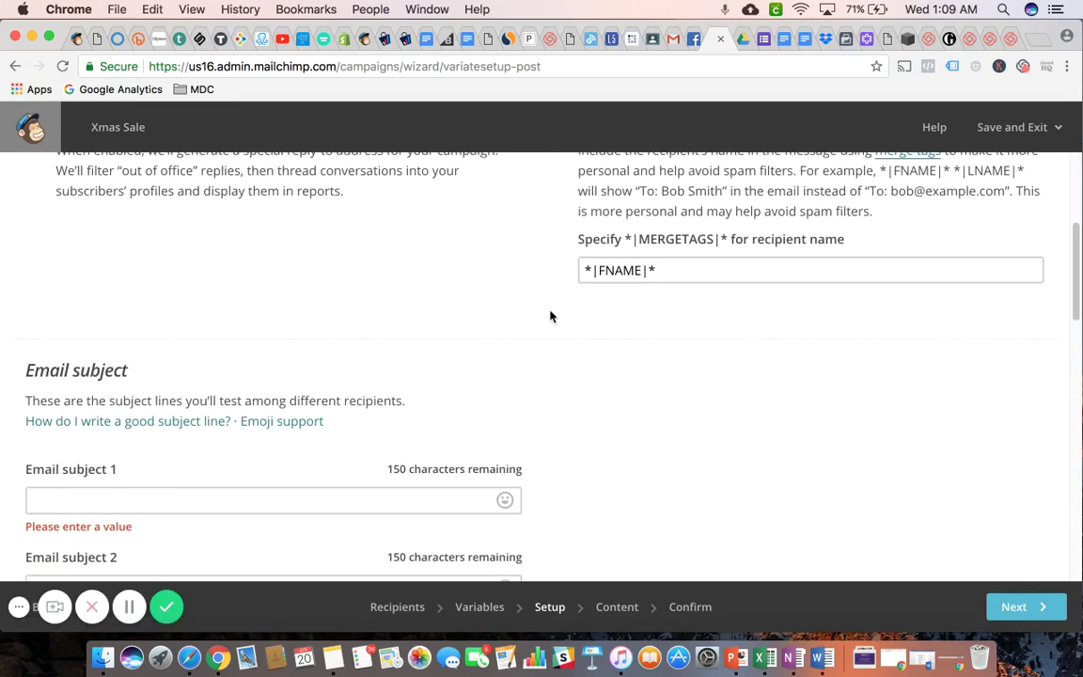
pyautogui.scroll(-10, 551, 315)
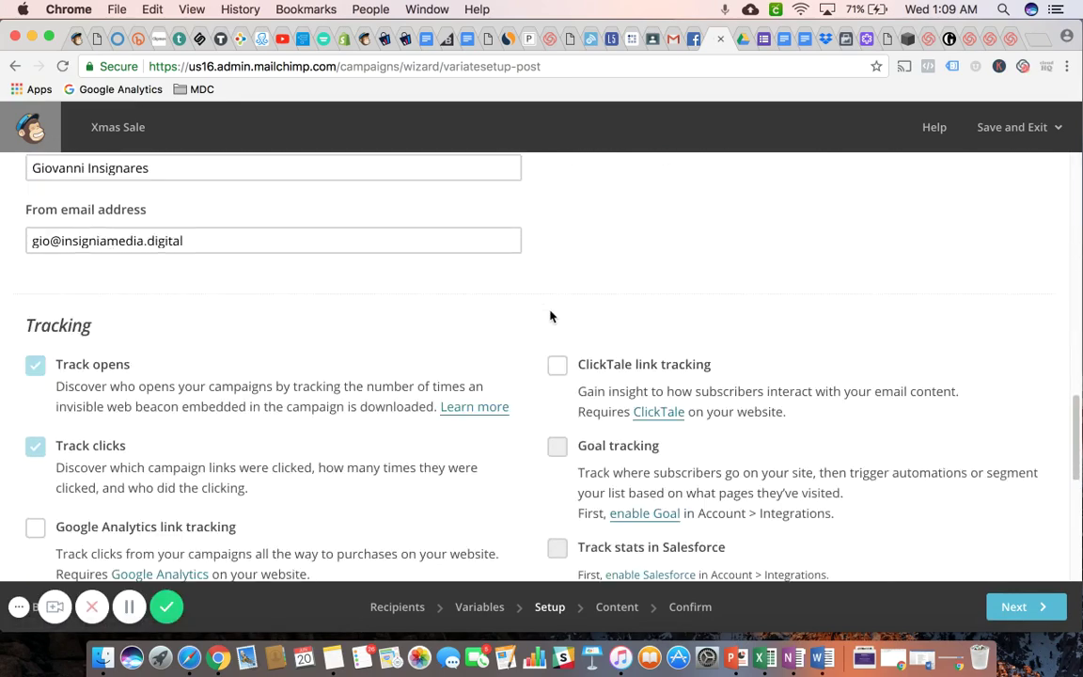
pyautogui.scroll(-5, 551, 315)
pyautogui.scroll(5, 551, 375)
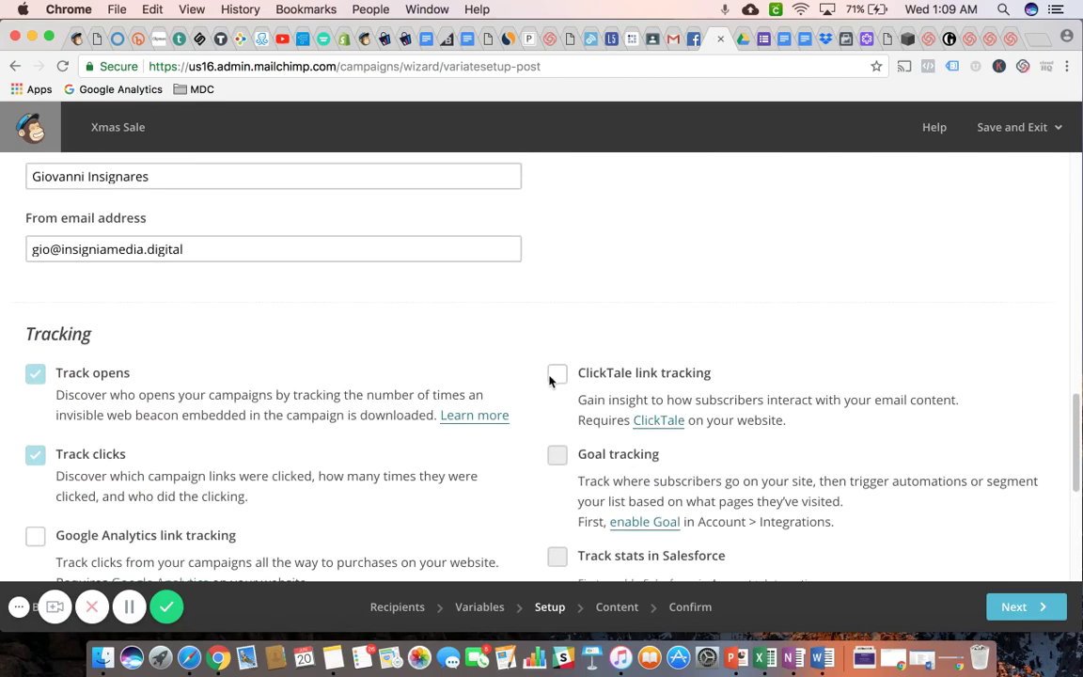
pyautogui.scroll(15, 550, 379)
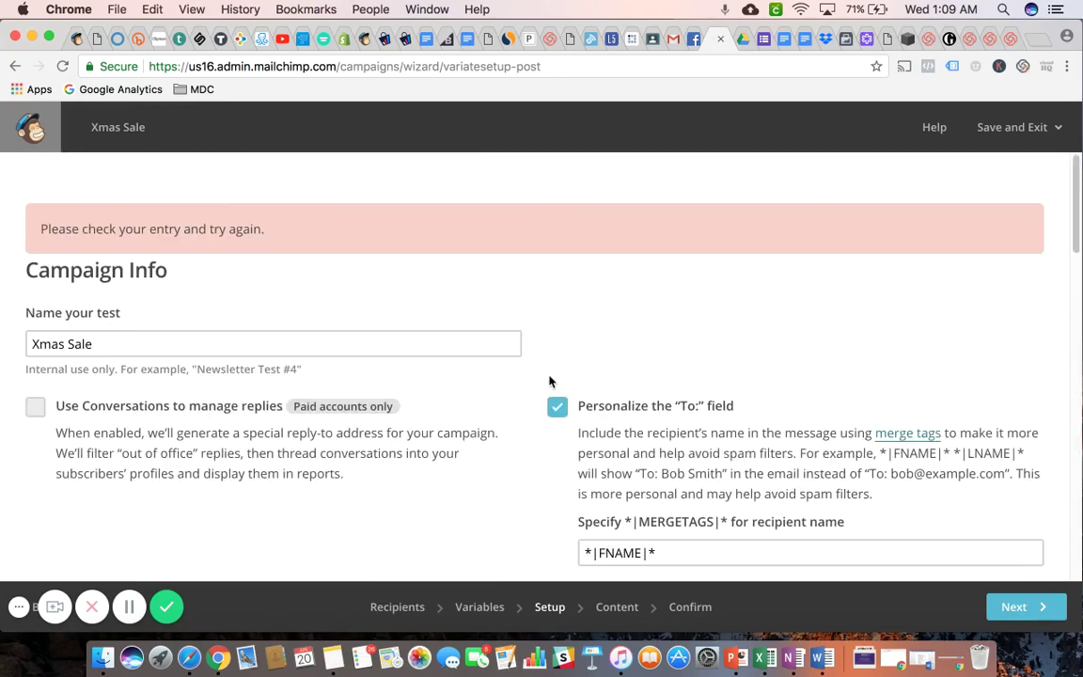
pyautogui.scroll(-15, 550, 380)
pyautogui.scroll(10, 550, 380)
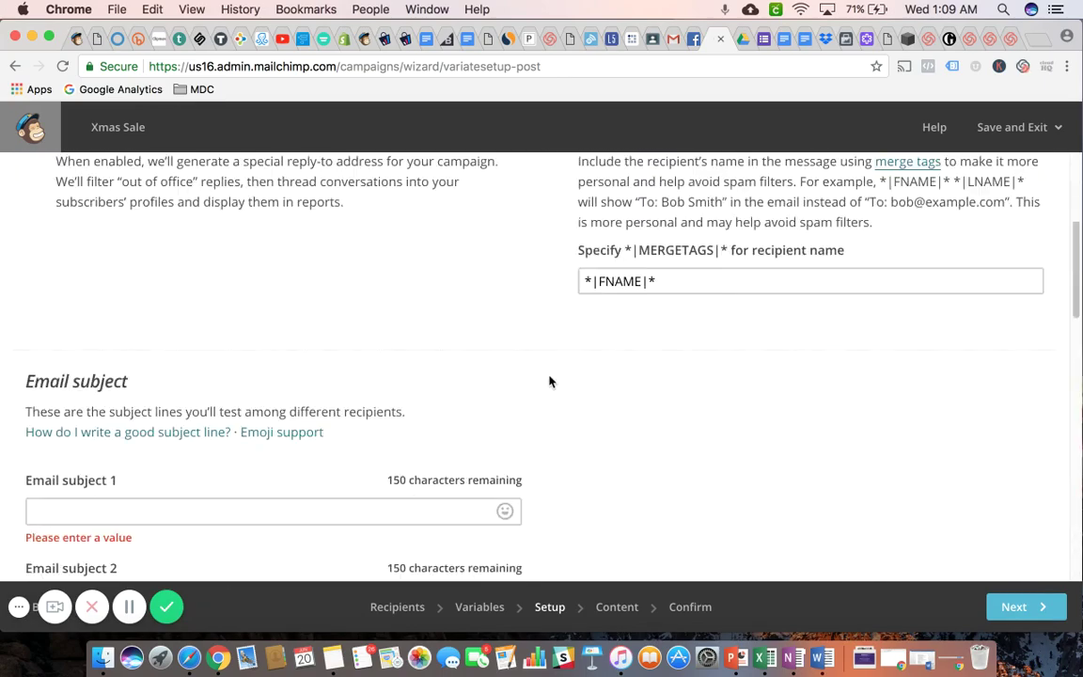
pyautogui.scroll(5, 549, 380)
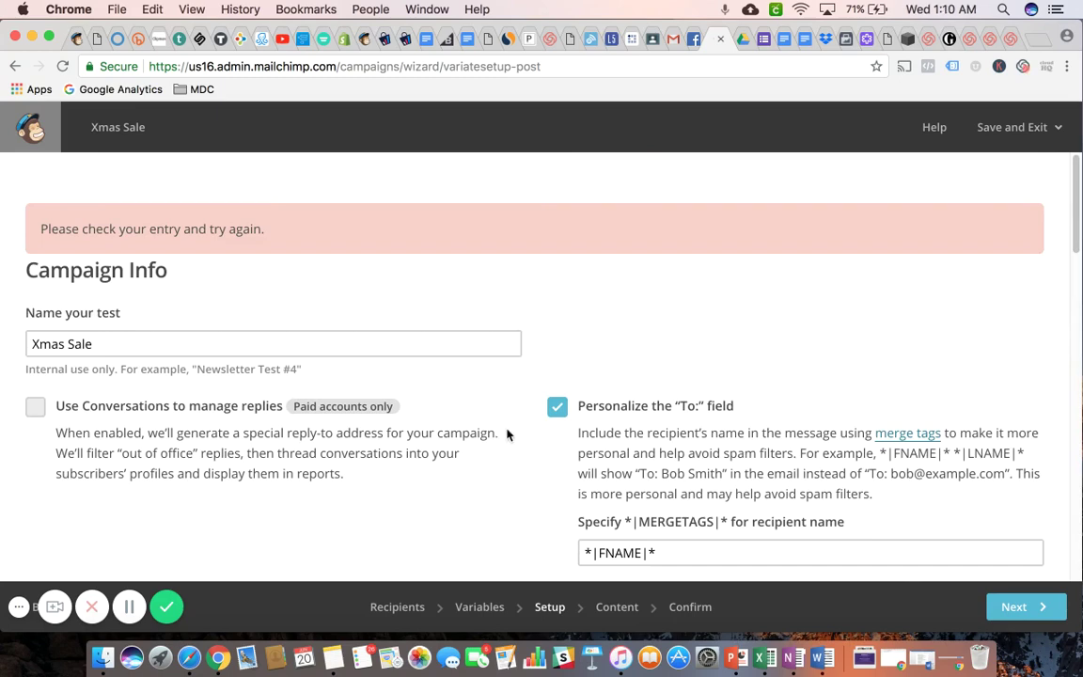
pyautogui.scroll(-10, 523, 425)
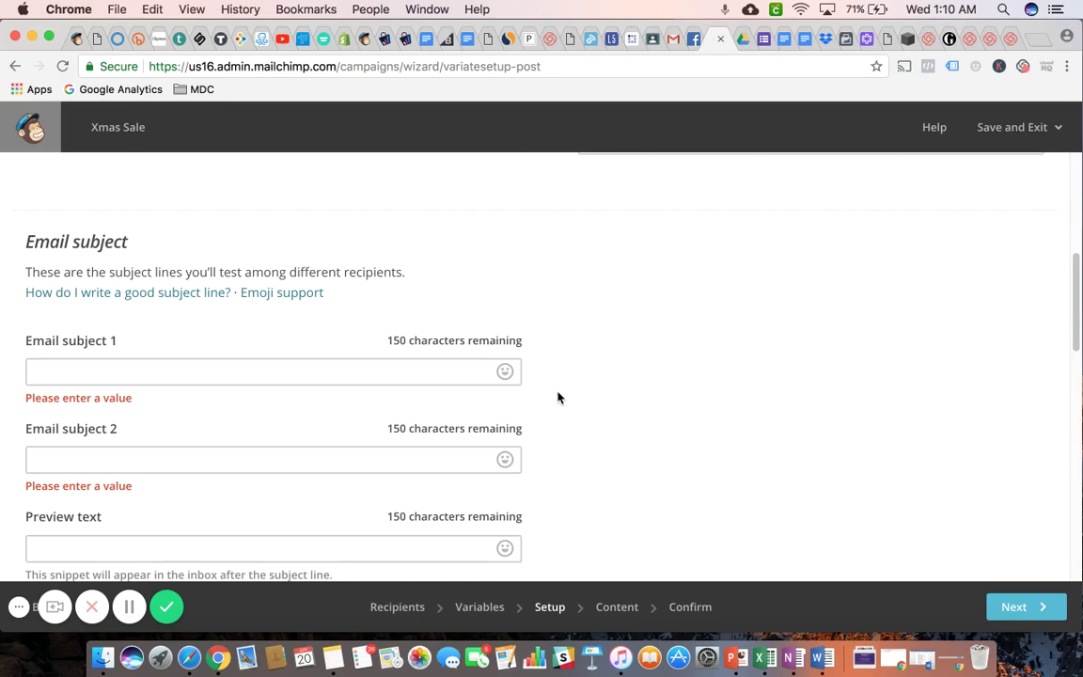
pyautogui.scroll(-10, 558, 398)
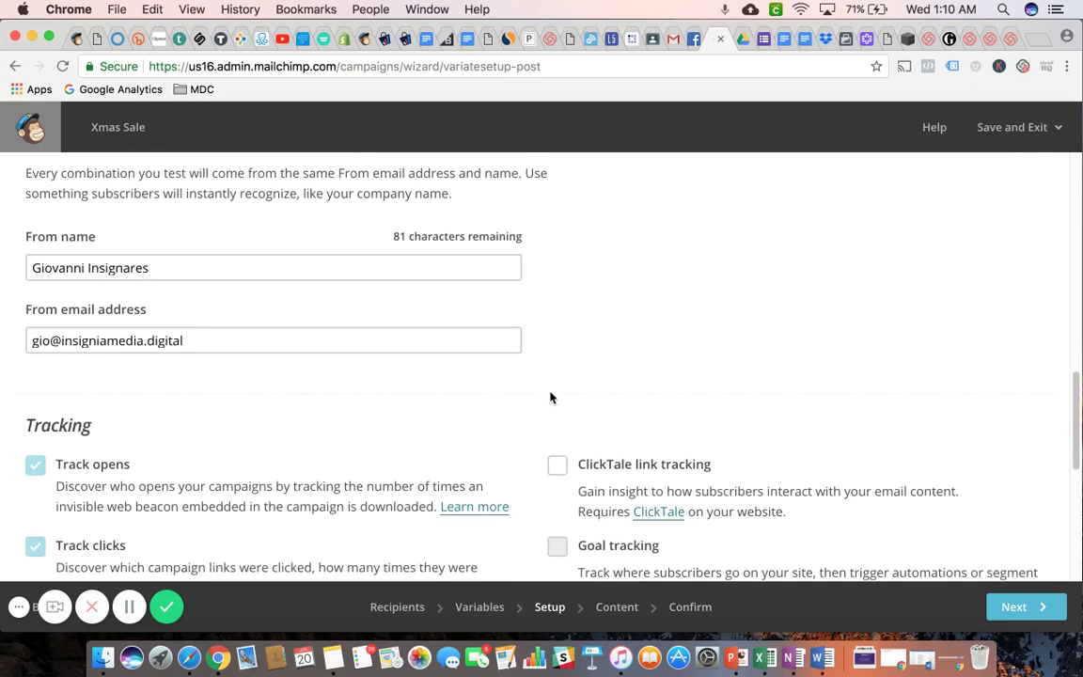
pyautogui.scroll(-8, 525, 395)
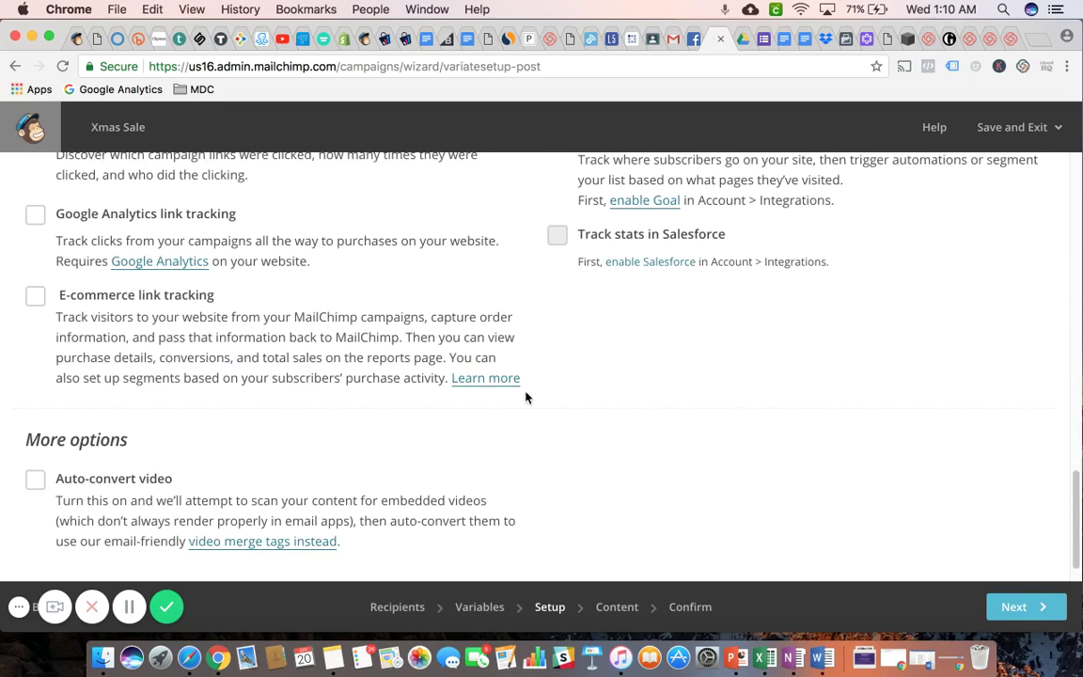
# Go back to the Variables step and remove the Subject lines variable from the Xmas Sale test.
pyautogui.click(475, 608)
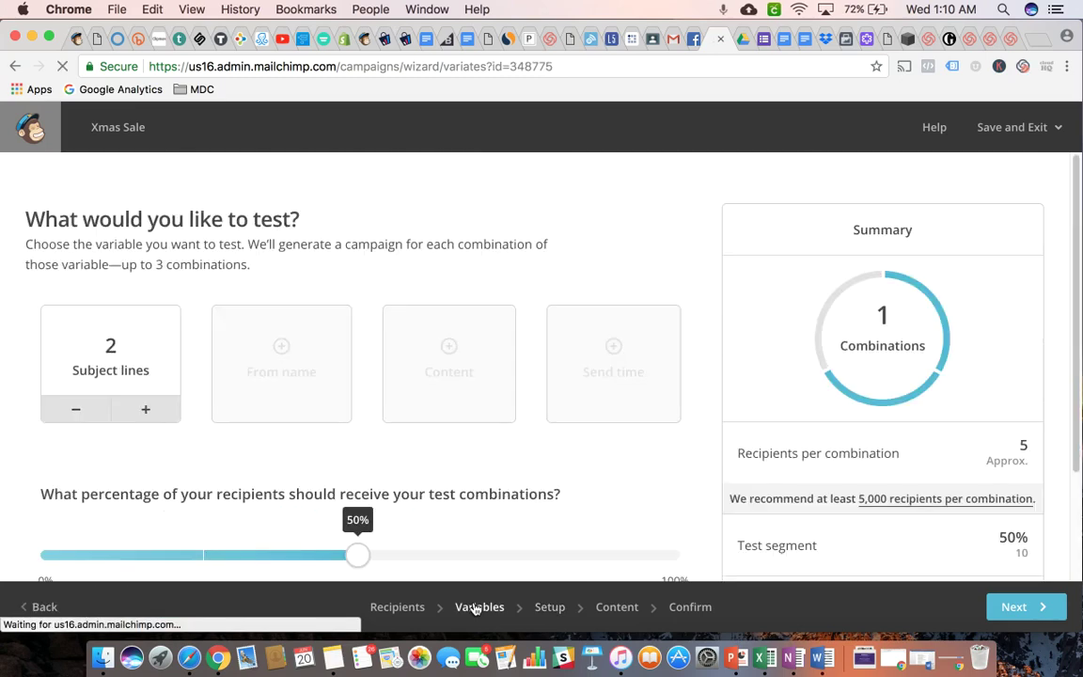
pyautogui.click(82, 410)
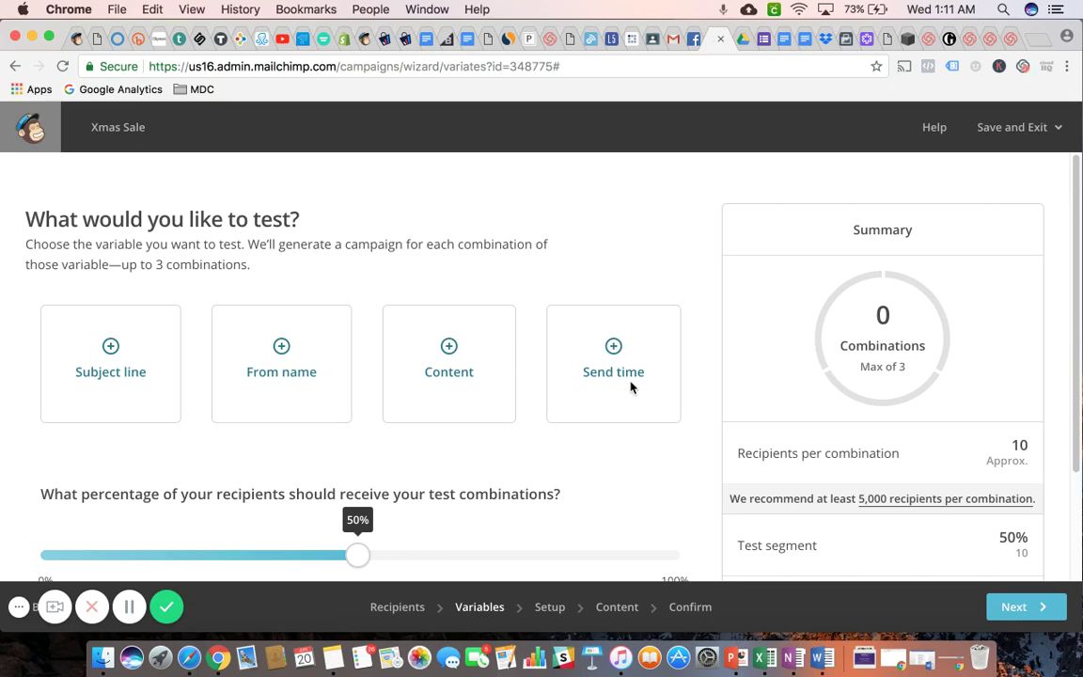
pyautogui.scroll(-3, 695, 312)
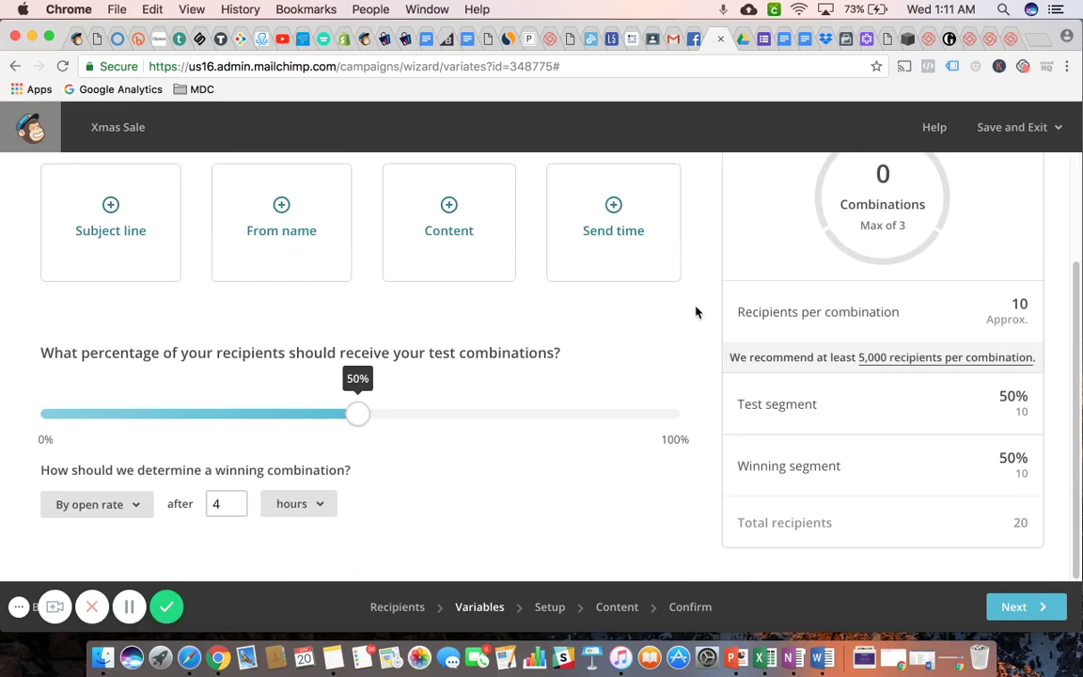